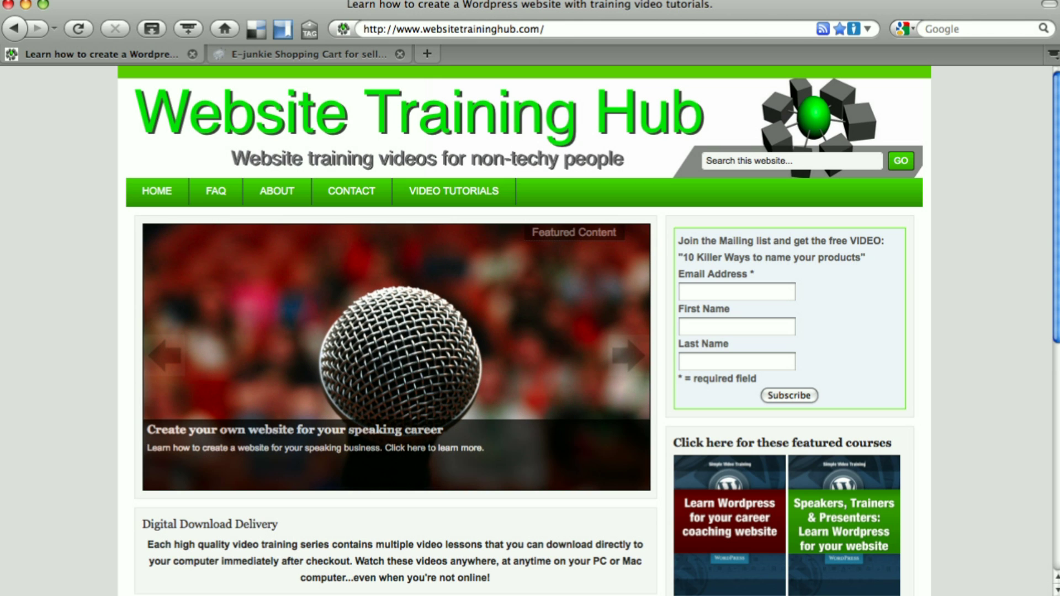
# - Switch Firefox from the Website Training Hub tab to the open E-junkie tab
pyautogui.hotkey('ctrl', 'Tab')
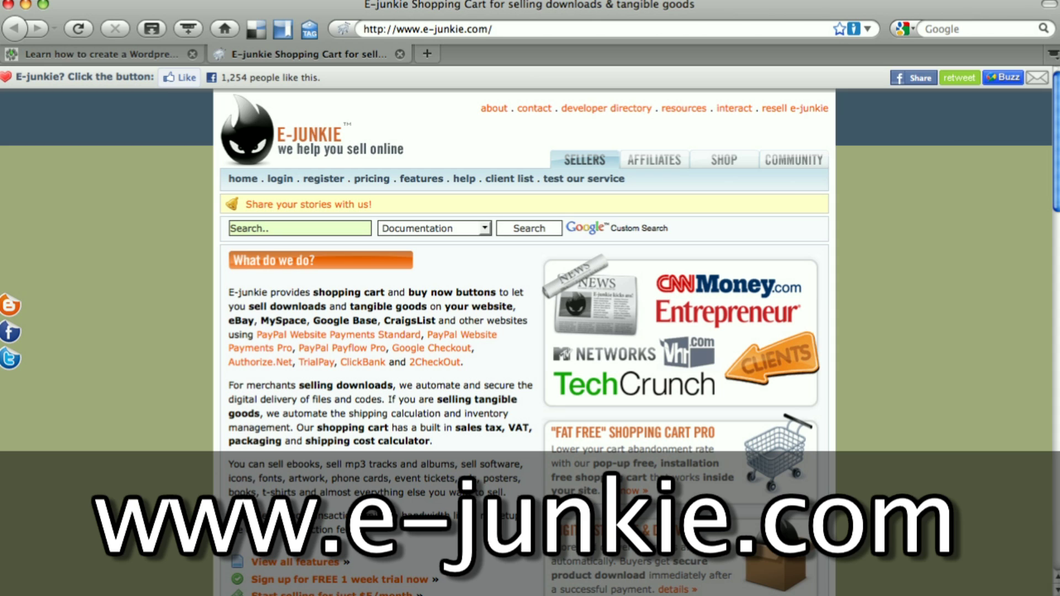
# - Open the AFFILIATES section of the E-junkie site
pyautogui.moveTo(396, 30); pyautogui.dragTo(492, 29)
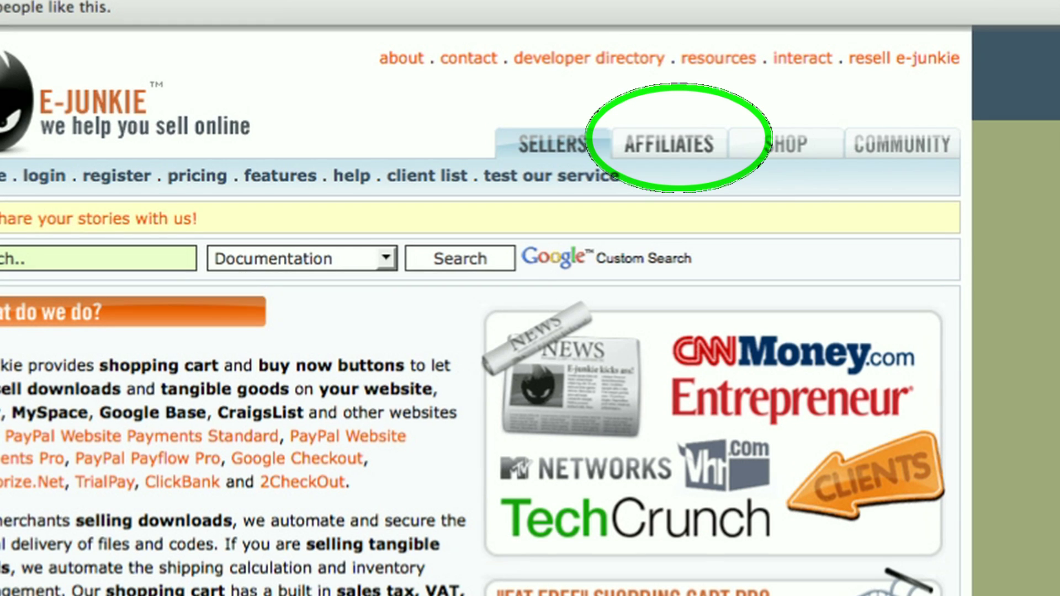
pyautogui.click(668, 144)
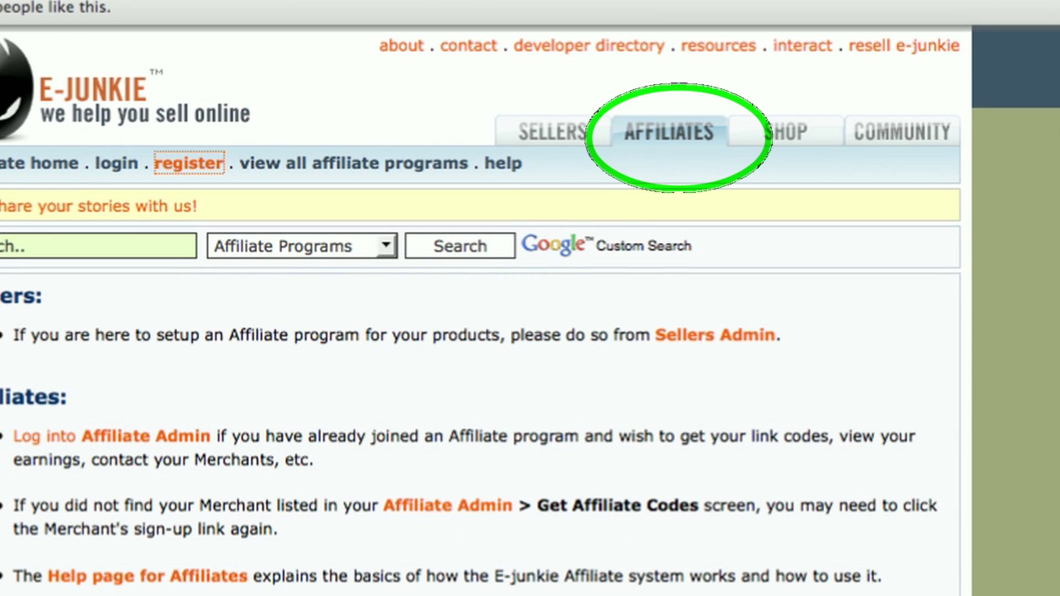
# - Register a new E-junkie affiliate account with email and password
pyautogui.click(189, 163)
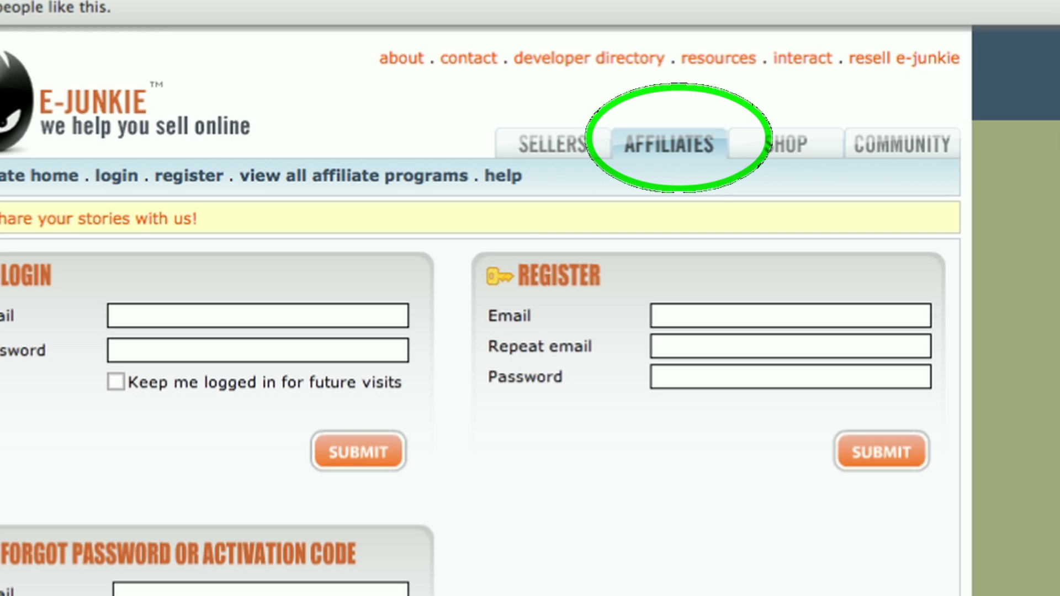
pyautogui.write('tr')
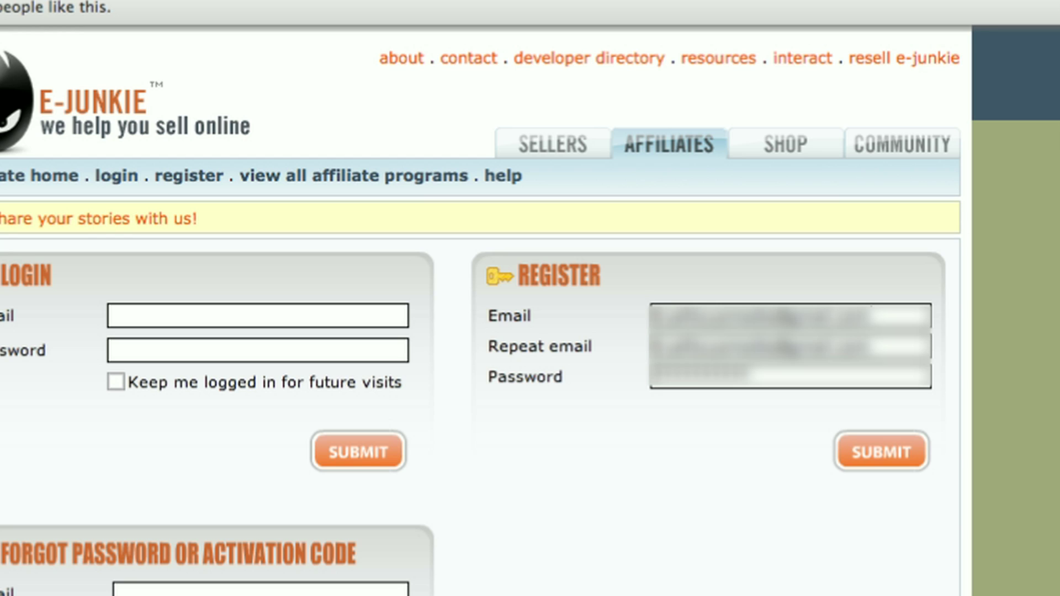
pyautogui.press('Return')
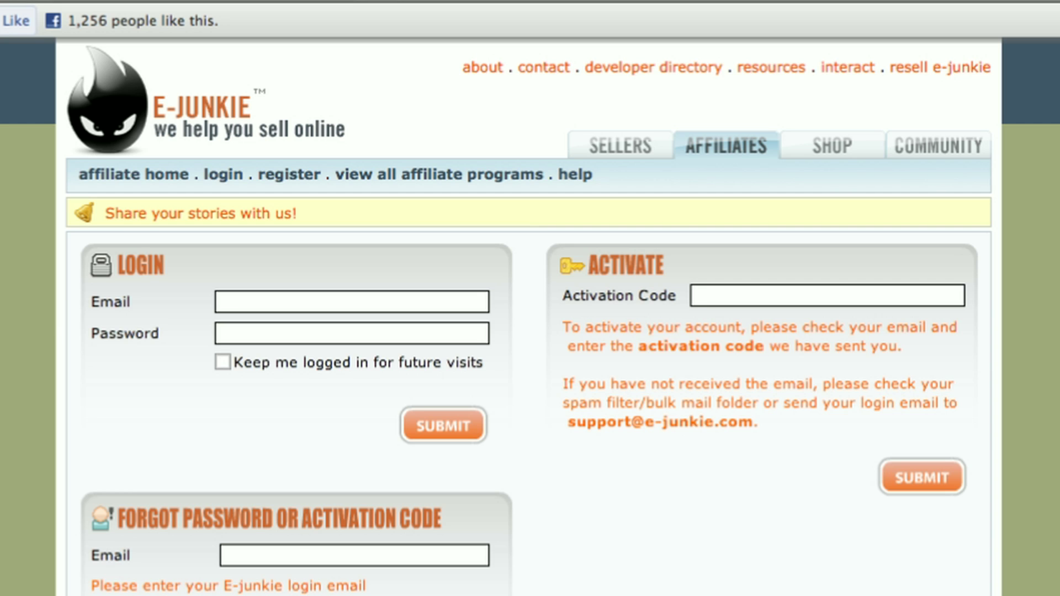
# - Paste the emailed activation code into Activation Code and submit to log in
pyautogui.click(766, 295)
pyautogui.rightClick(765, 295)
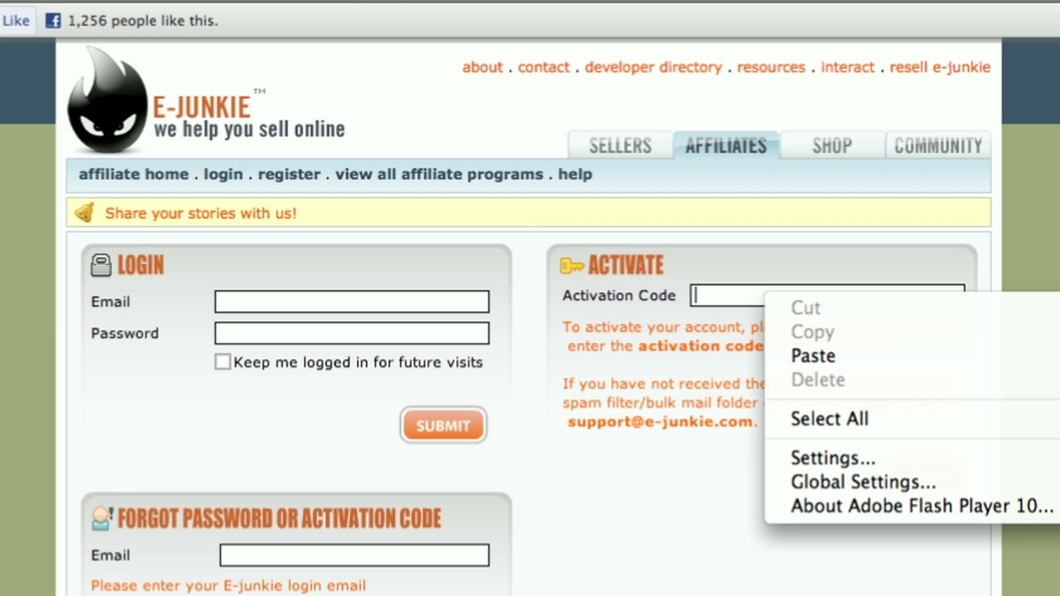
pyautogui.click(813, 355)
pyautogui.press('Return')
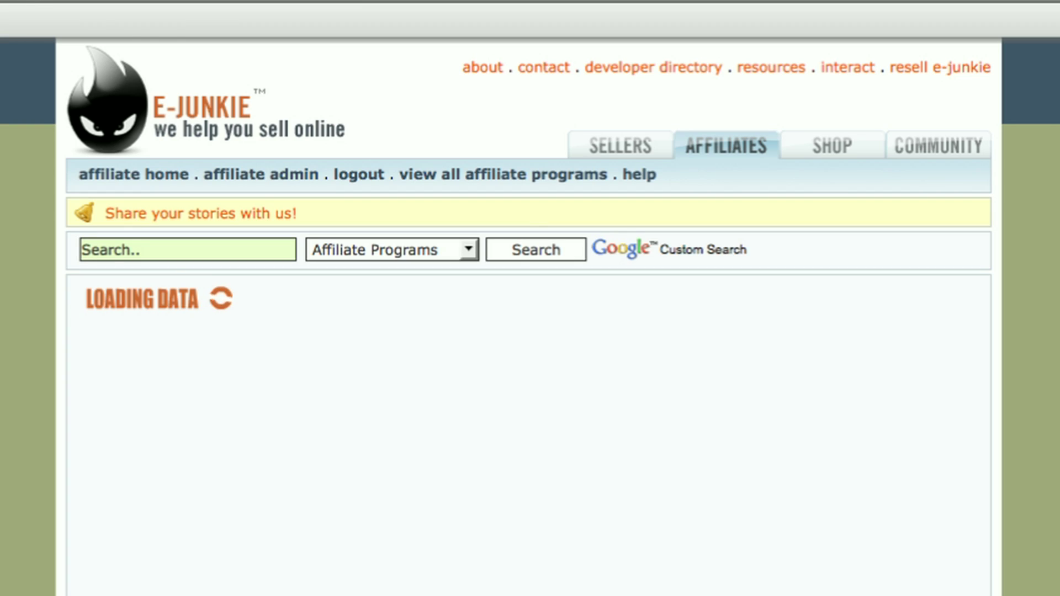
pyautogui.scroll(-1, 530, 332)
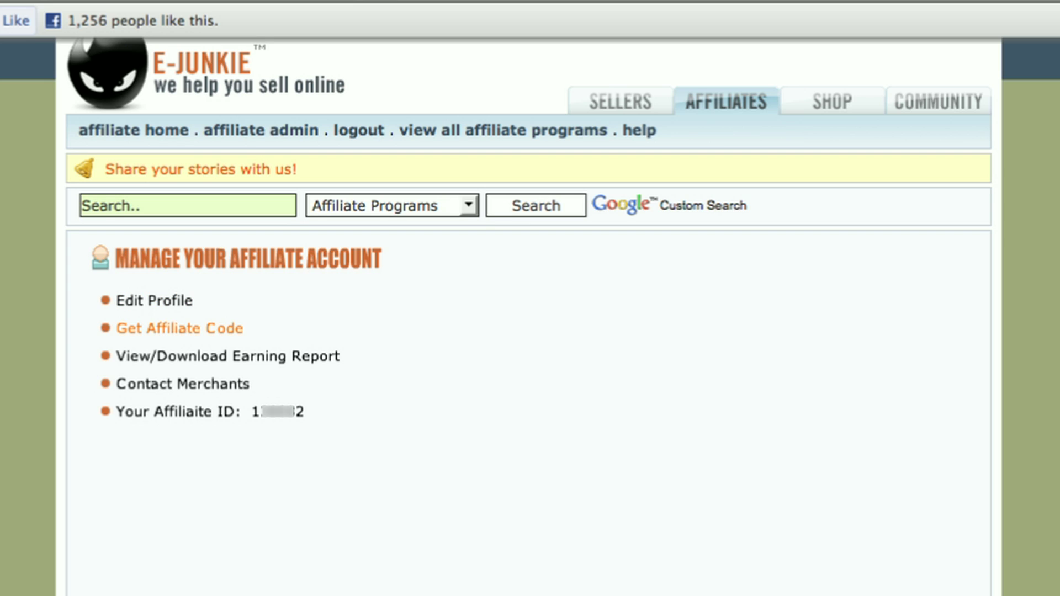
pyautogui.click(228, 357)
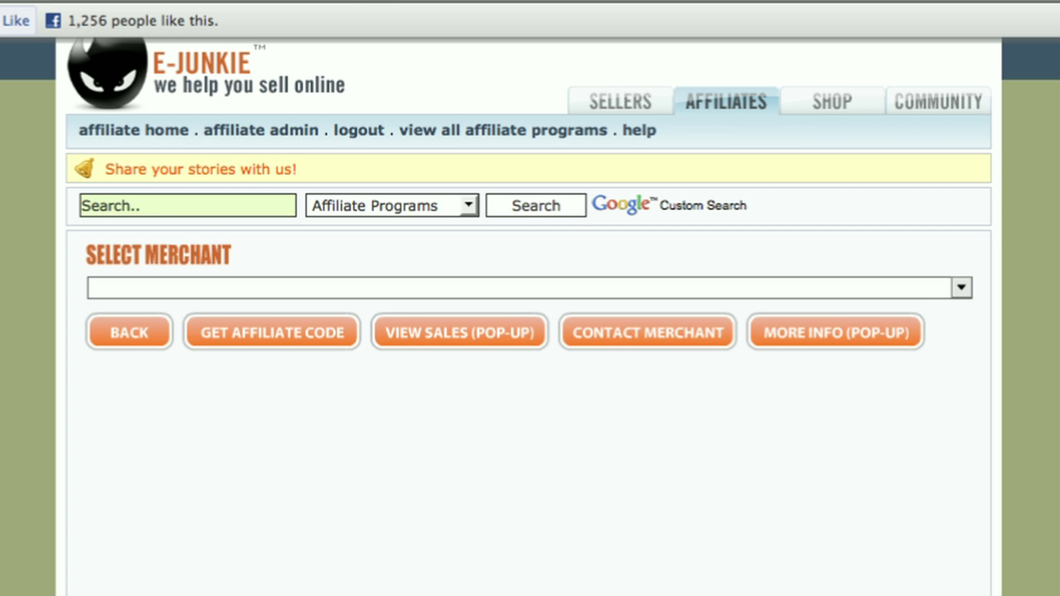
pyautogui.click(132, 332)
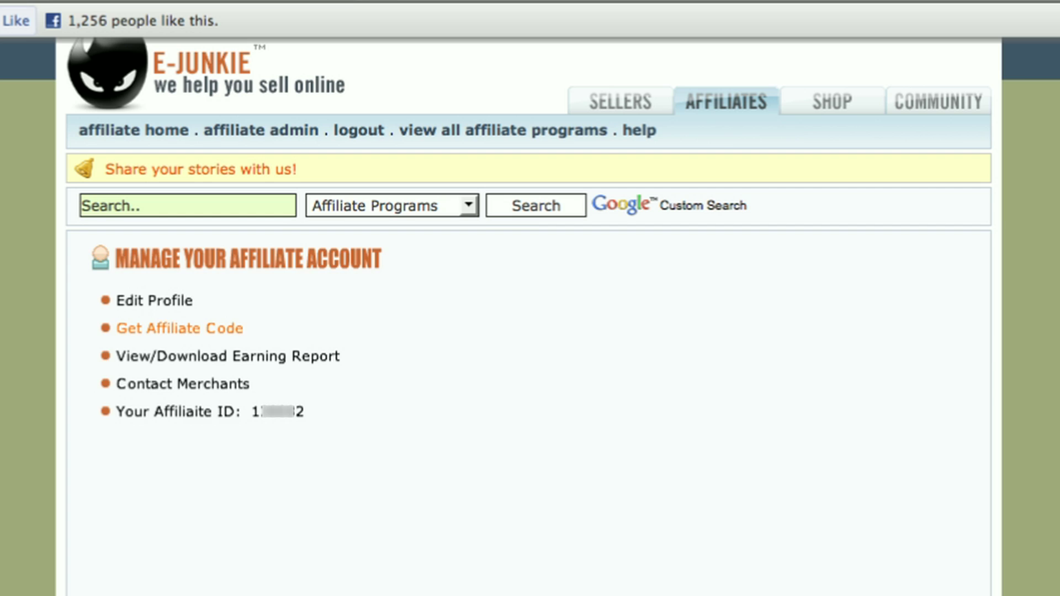
pyautogui.click(179, 328)
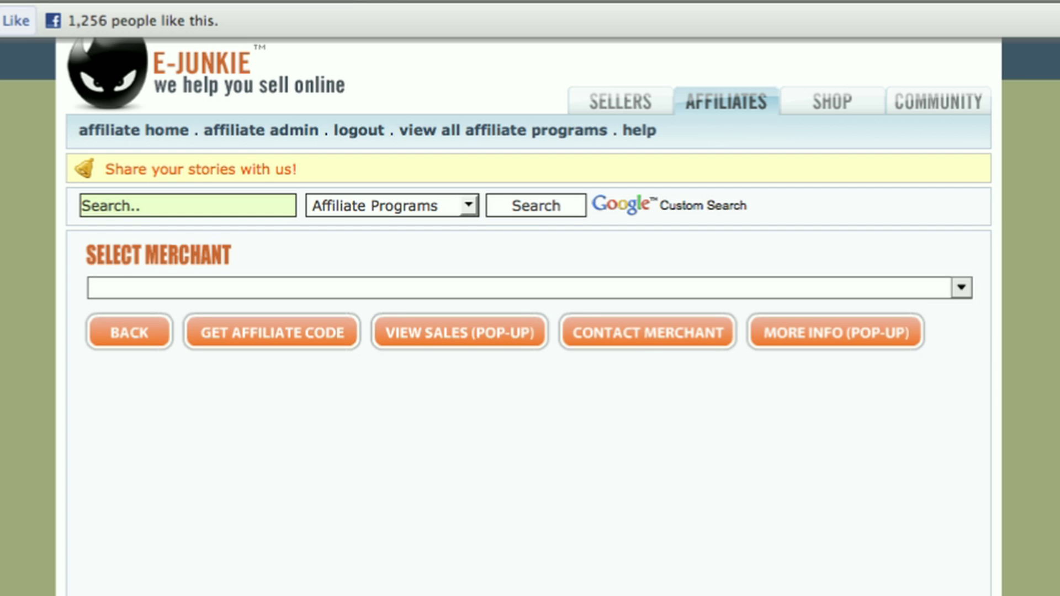
pyautogui.click(130, 332)
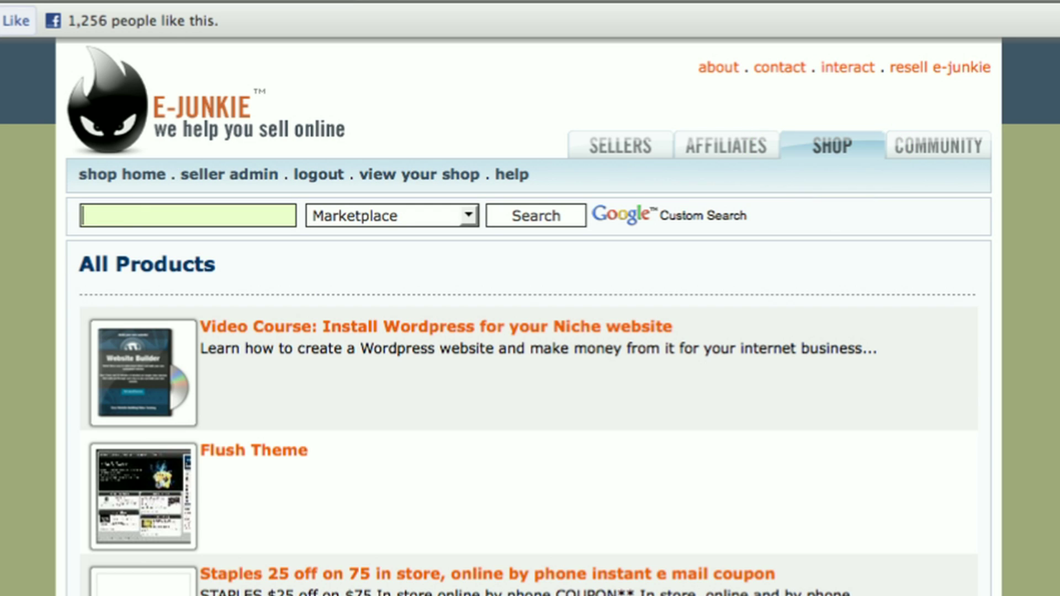
pyautogui.write('True')
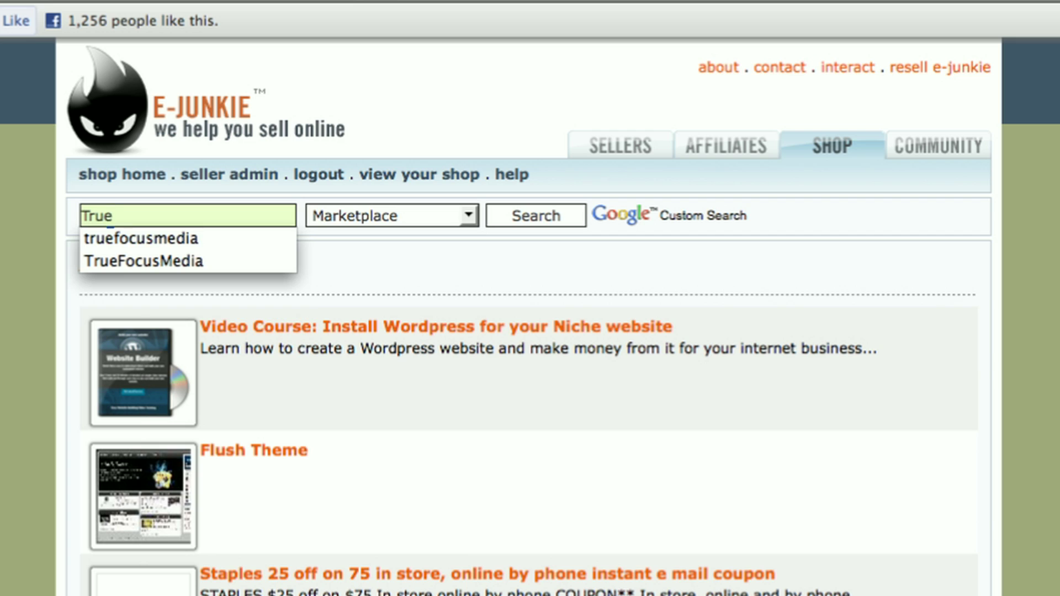
# - Search the Marketplace for truefocusmedia and open the Install Wordpress video course
pyautogui.press('Down')
pyautogui.press('Return')
pyautogui.press('Return')
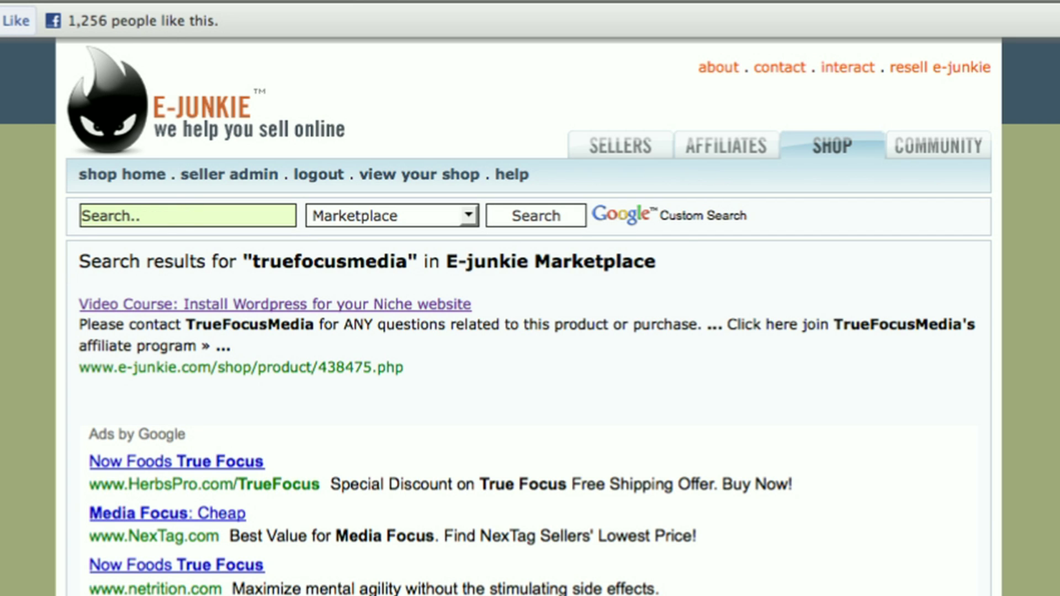
pyautogui.click(275, 304)
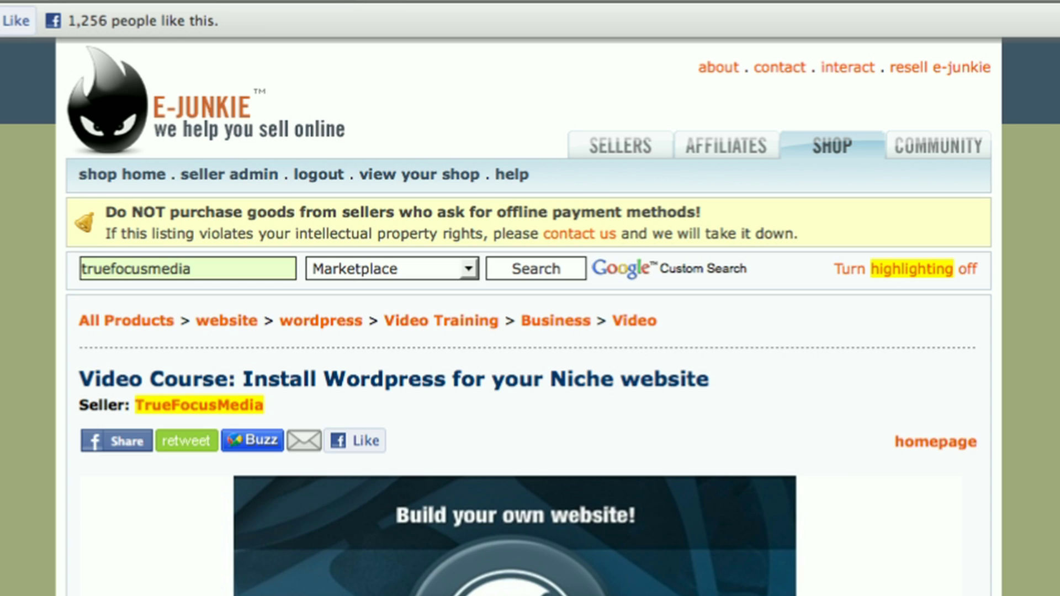
pyautogui.scroll(-5, 530, 331)
pyautogui.scroll(-3, 530, 331)
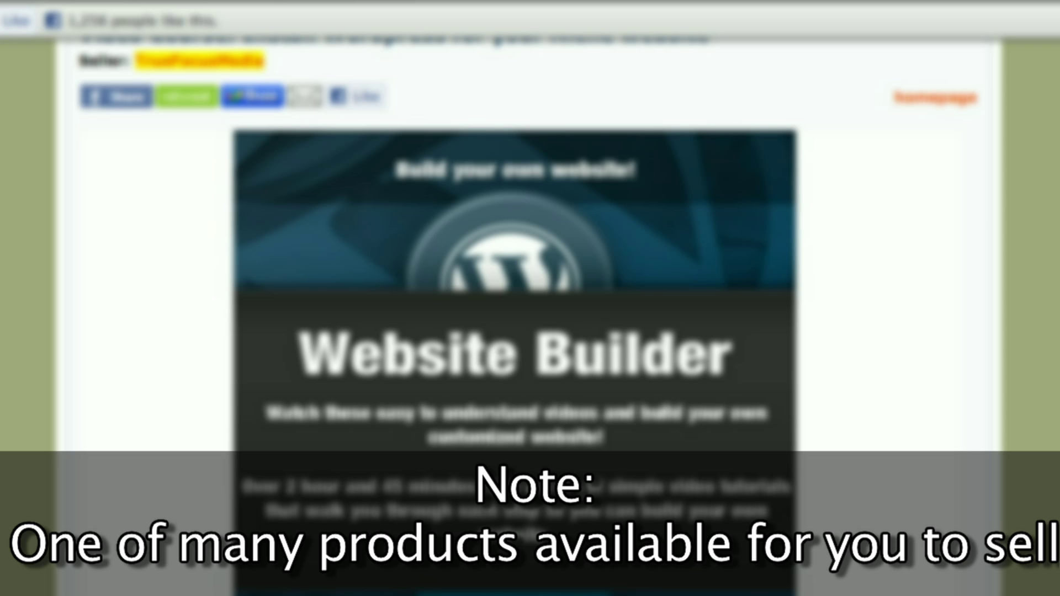
pyautogui.scroll(-2, 531, 331)
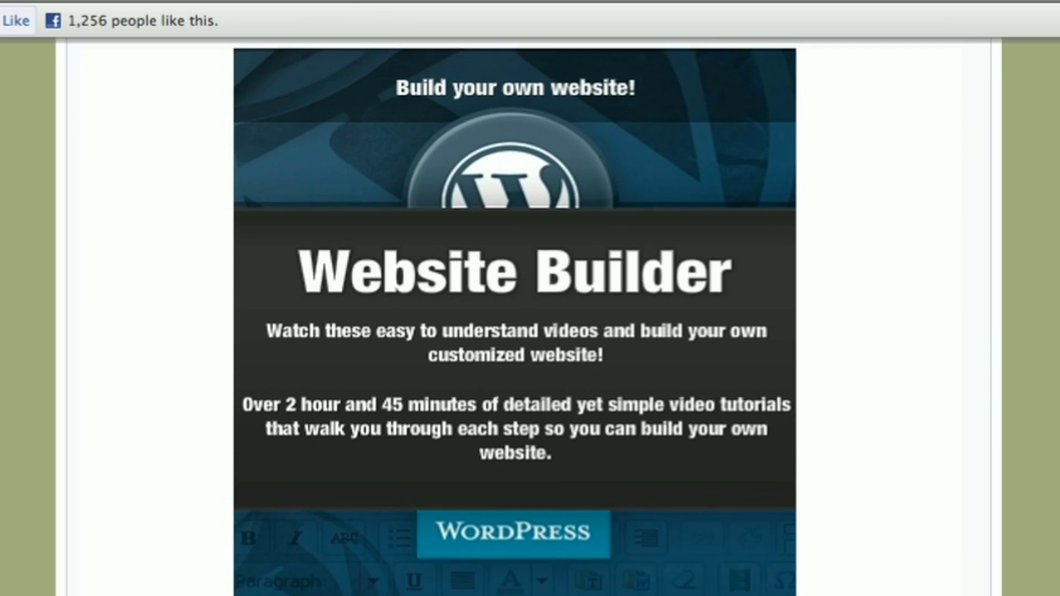
pyautogui.scroll(-4, 530, 331)
pyautogui.scroll(-2, 530, 331)
pyautogui.scroll(-2, 530, 331)
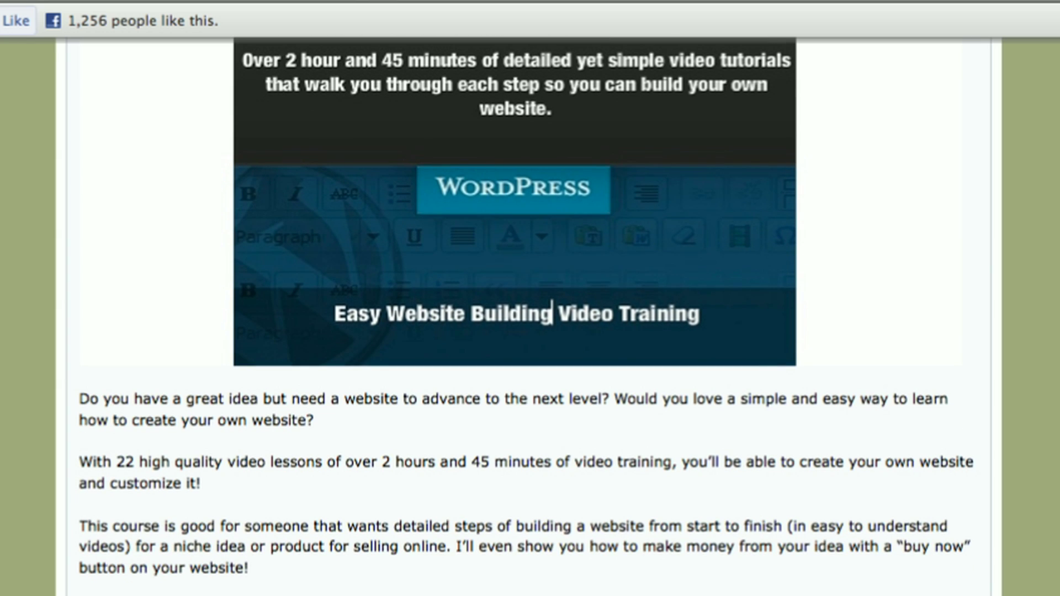
pyautogui.scroll(-3, 530, 332)
pyautogui.scroll(-1, 530, 332)
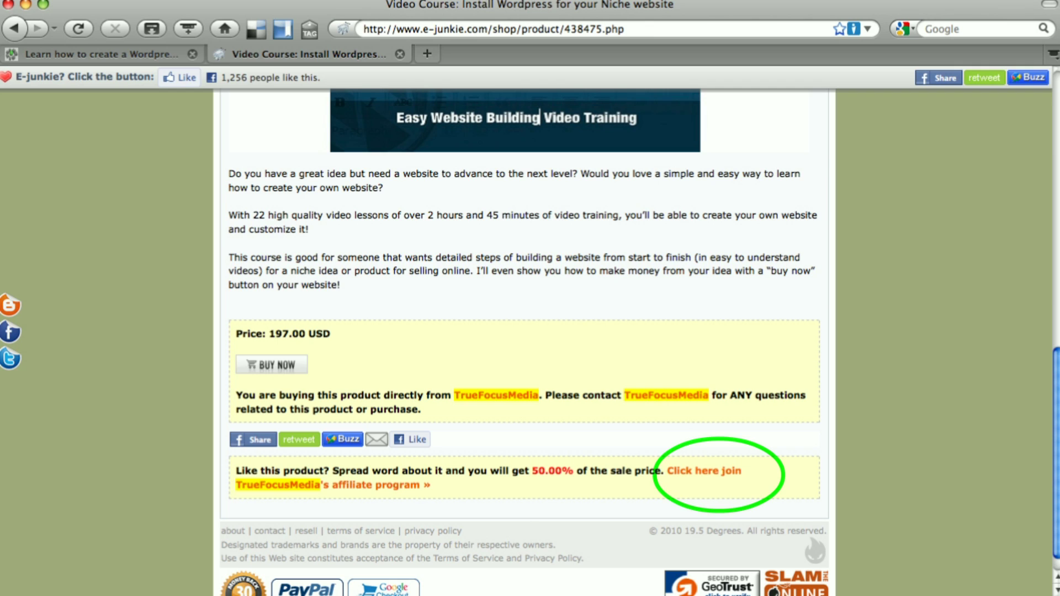
# - Join TrueFocusMedia's affiliate program and pick its Wordpress course for affiliate code
pyautogui.click(704, 470)
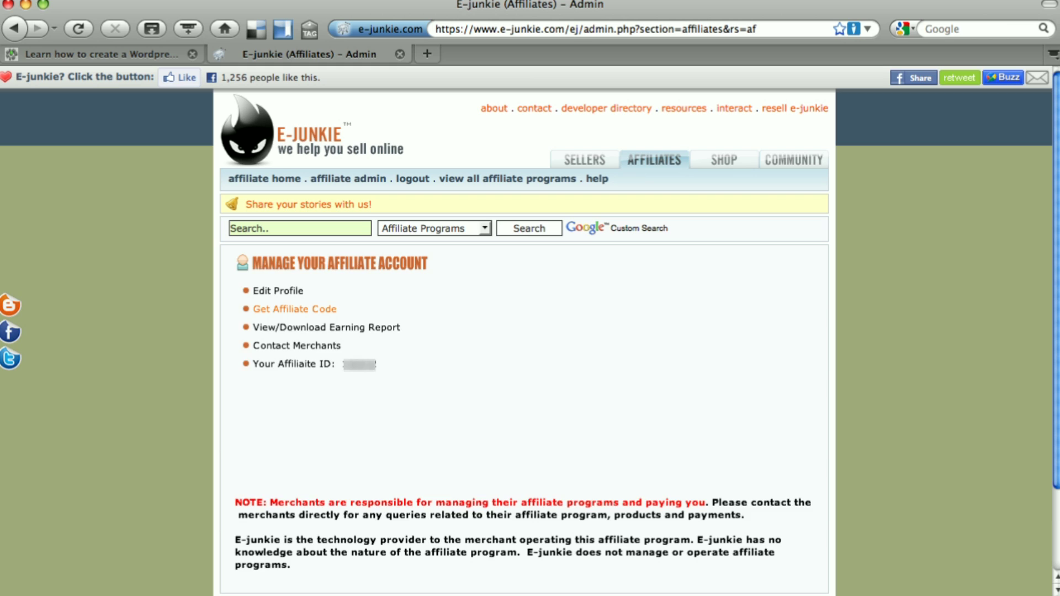
pyautogui.click(293, 310)
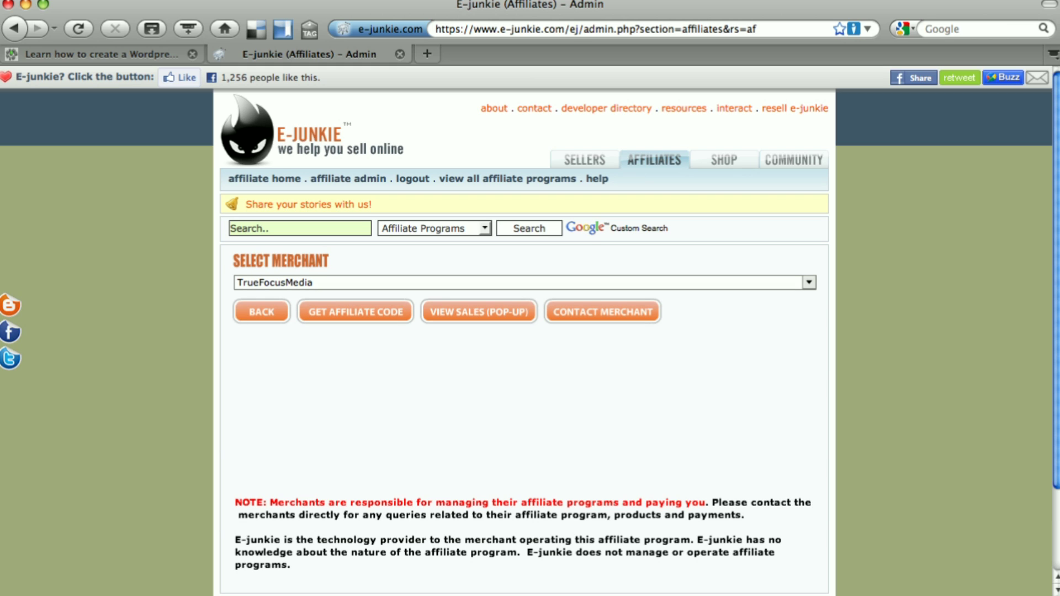
pyautogui.click(357, 282)
pyautogui.click(356, 295)
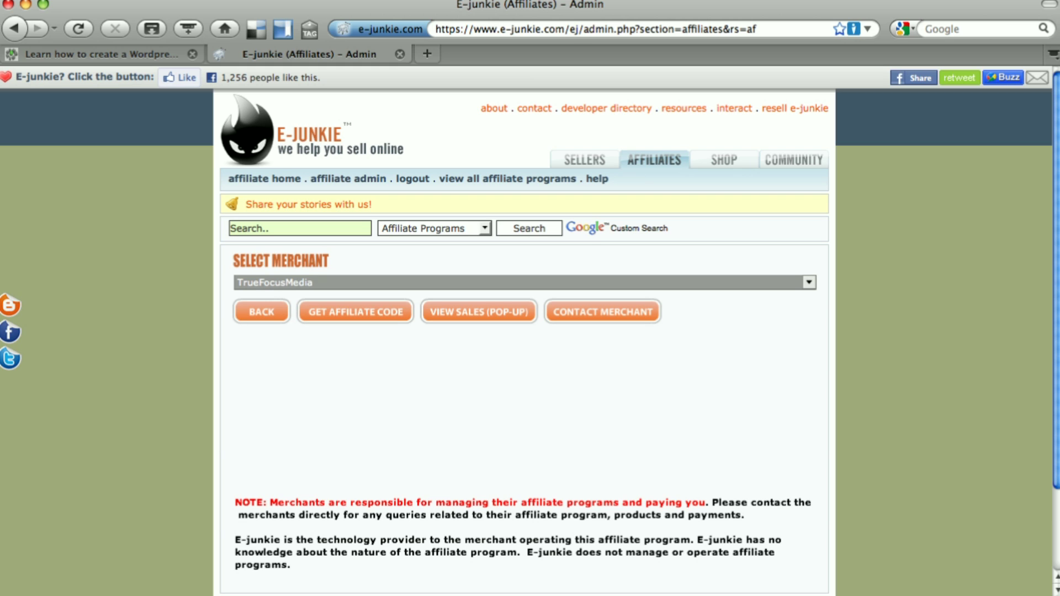
pyautogui.click(355, 312)
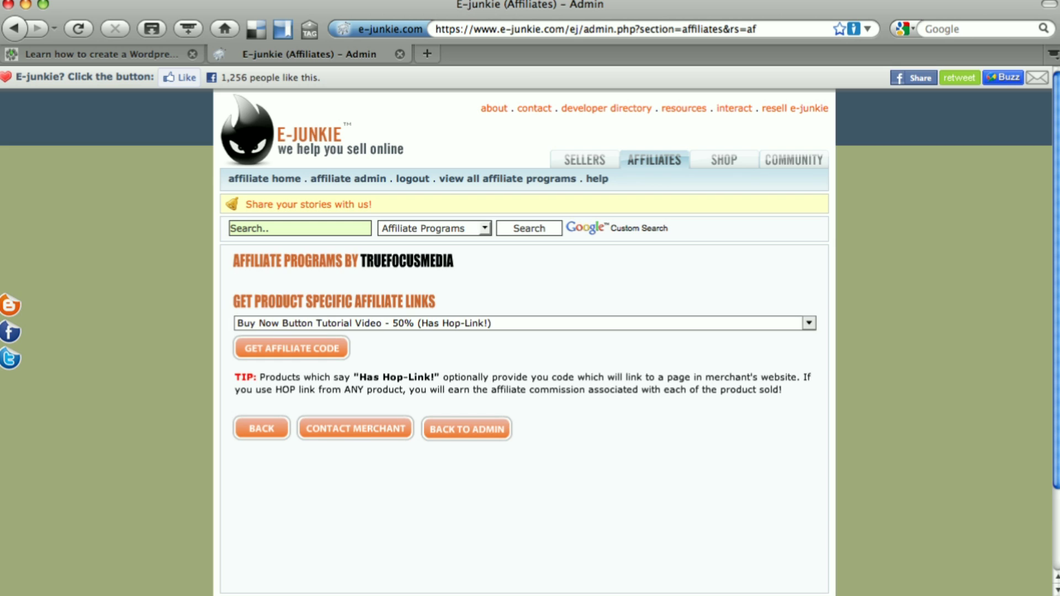
pyautogui.click(522, 324)
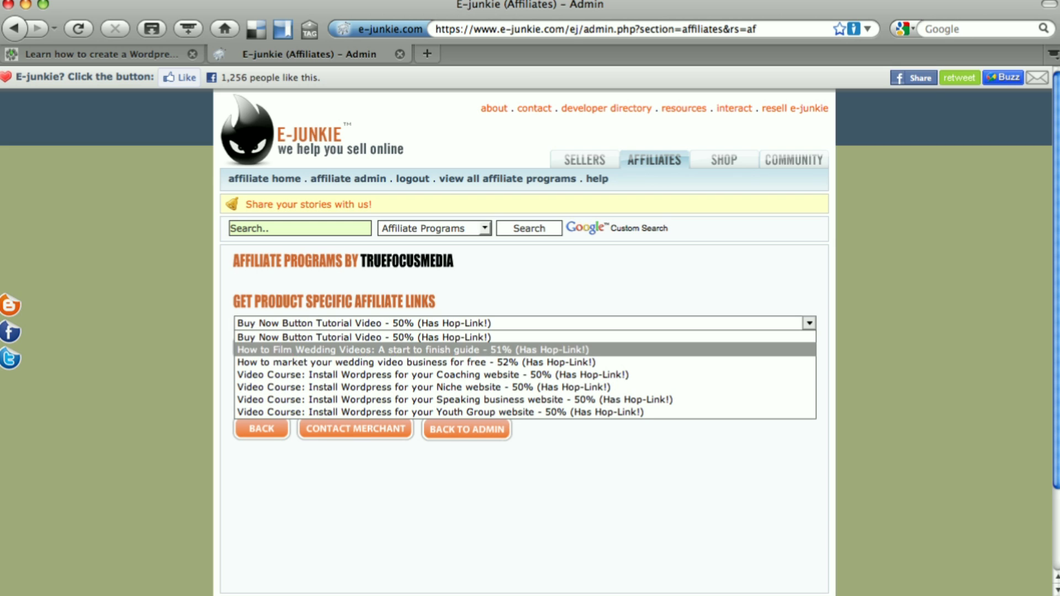
pyautogui.click(423, 387)
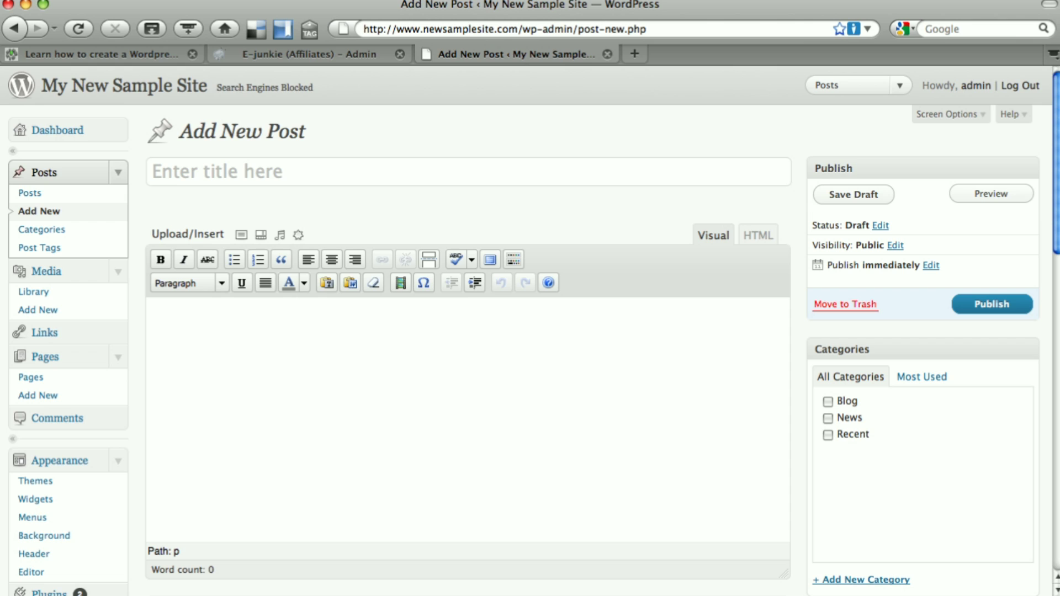
pyautogui.write('Lear')
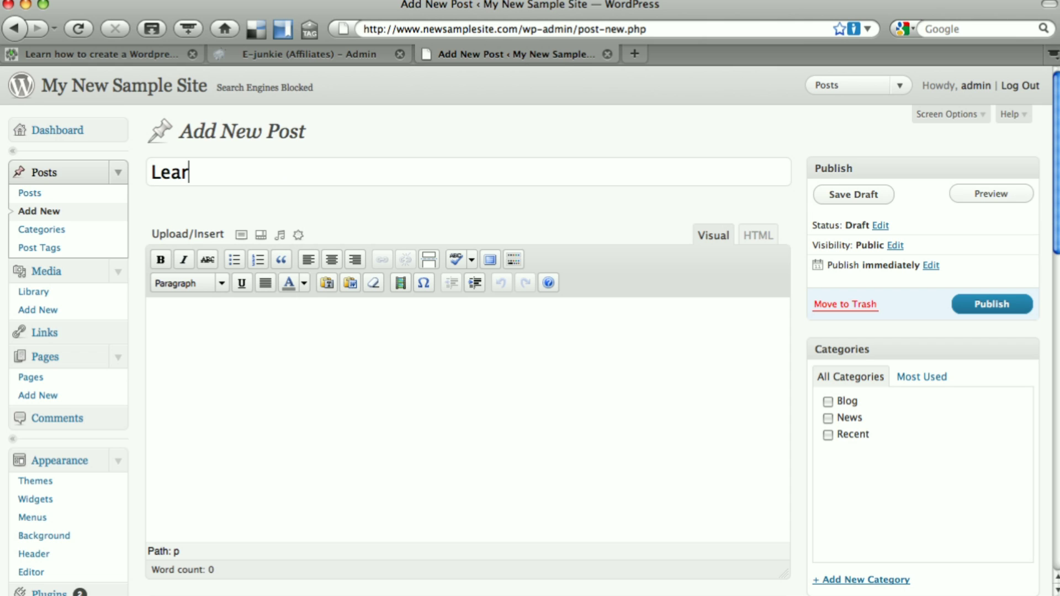
pyautogui.write('n how to creat')
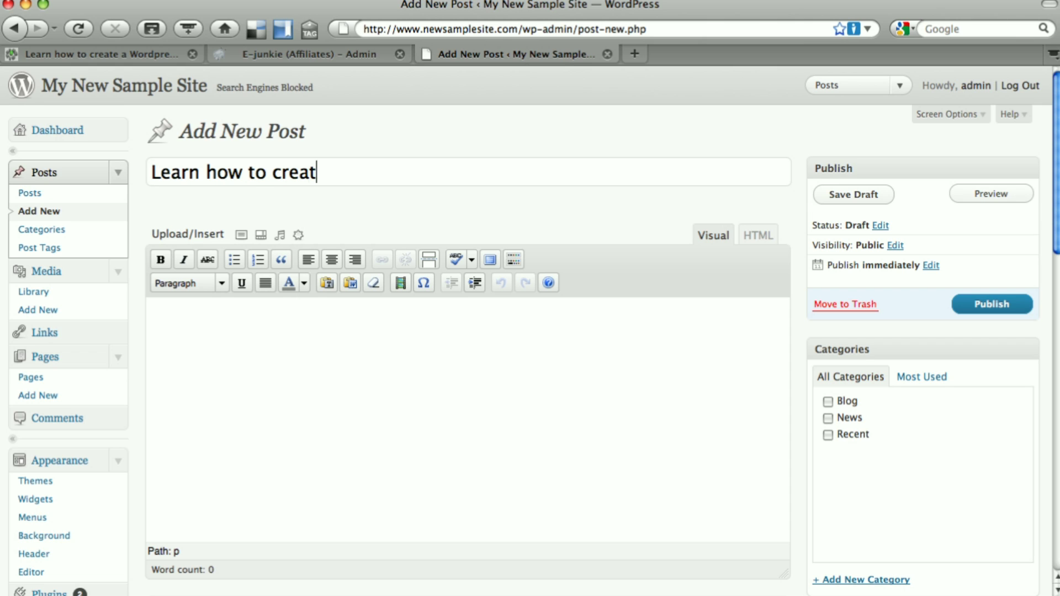
pyautogui.write('e a website using ')
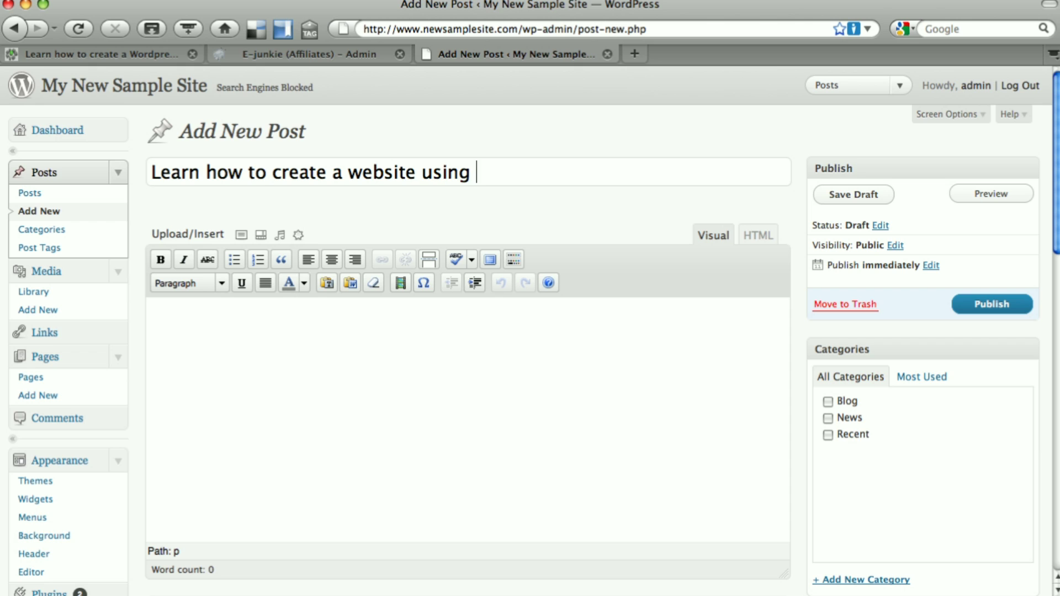
pyautogui.write('Wordpress')
# - Title the post 'Learn how to create a website using Wordpress'
pyautogui.press('Tab')
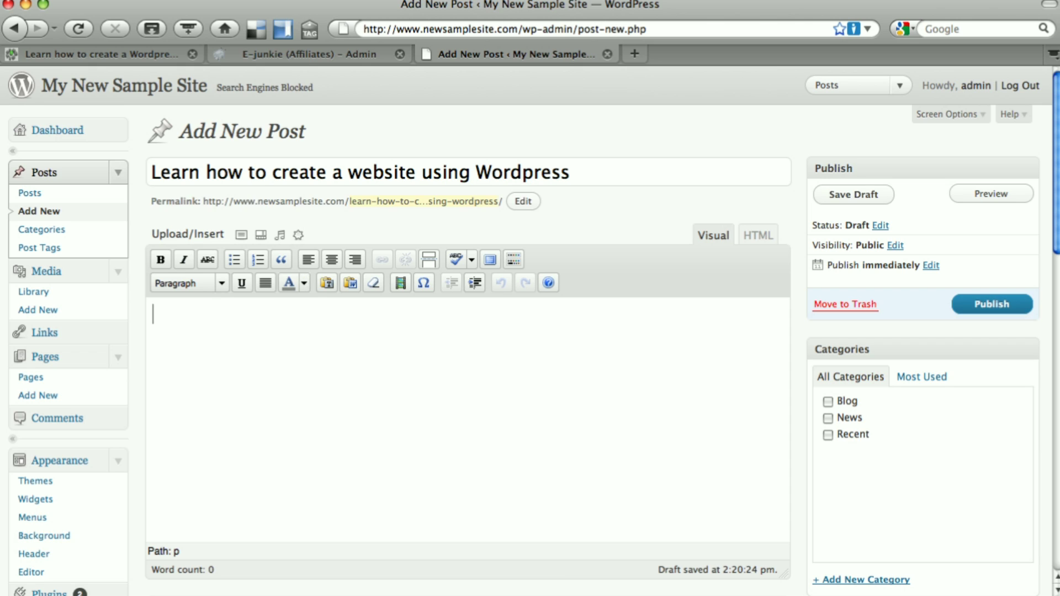
pyautogui.moveTo(333, 173); pyautogui.dragTo(415, 173)
pyautogui.tripleClick(348, 173)
pyautogui.rightClick(341, 177)
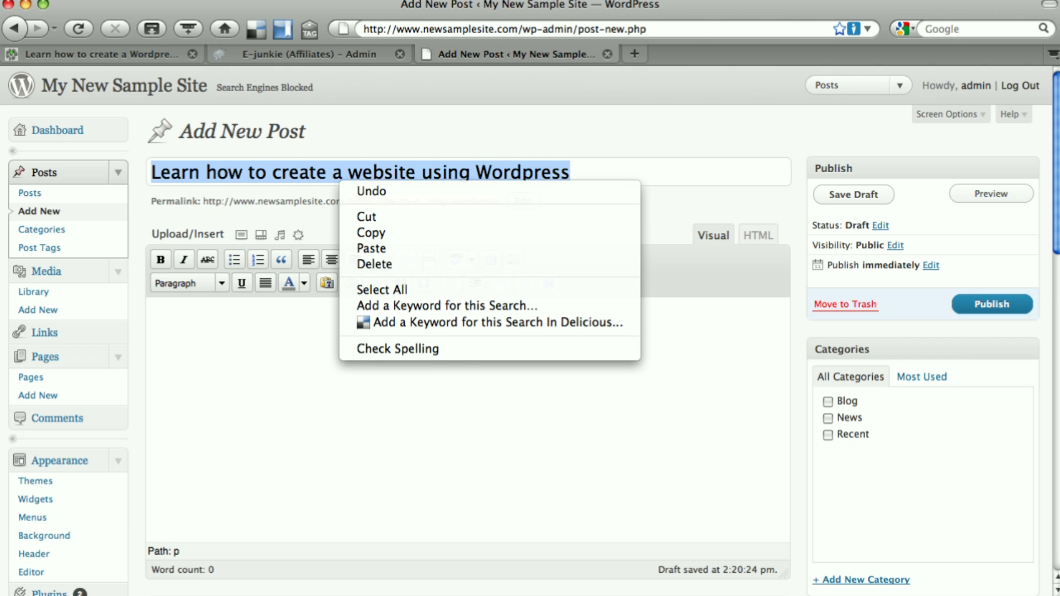
pyautogui.click(365, 216)
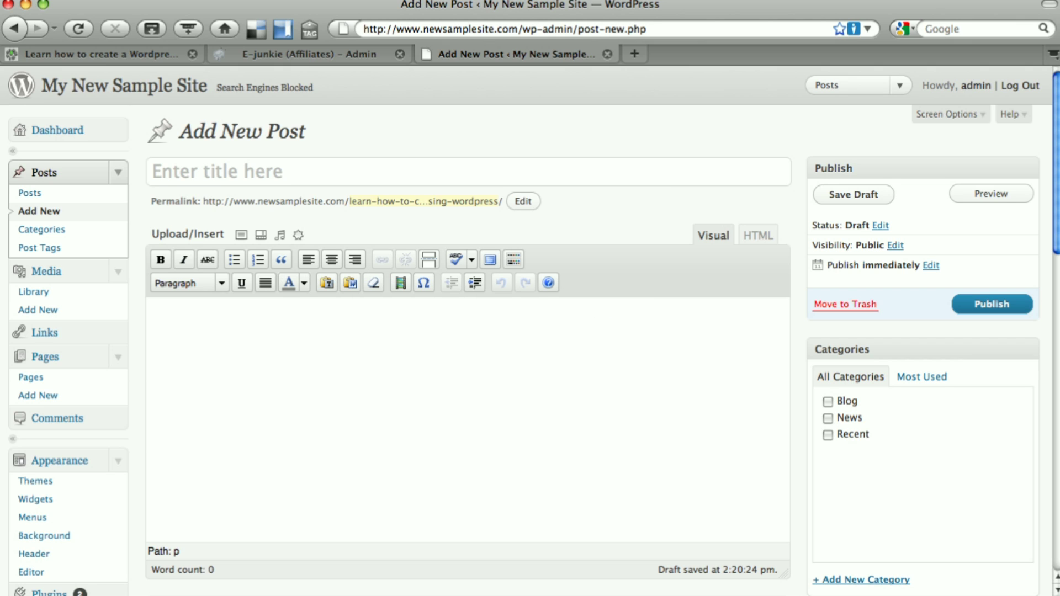
pyautogui.rightClick(349, 170)
pyautogui.click(379, 235)
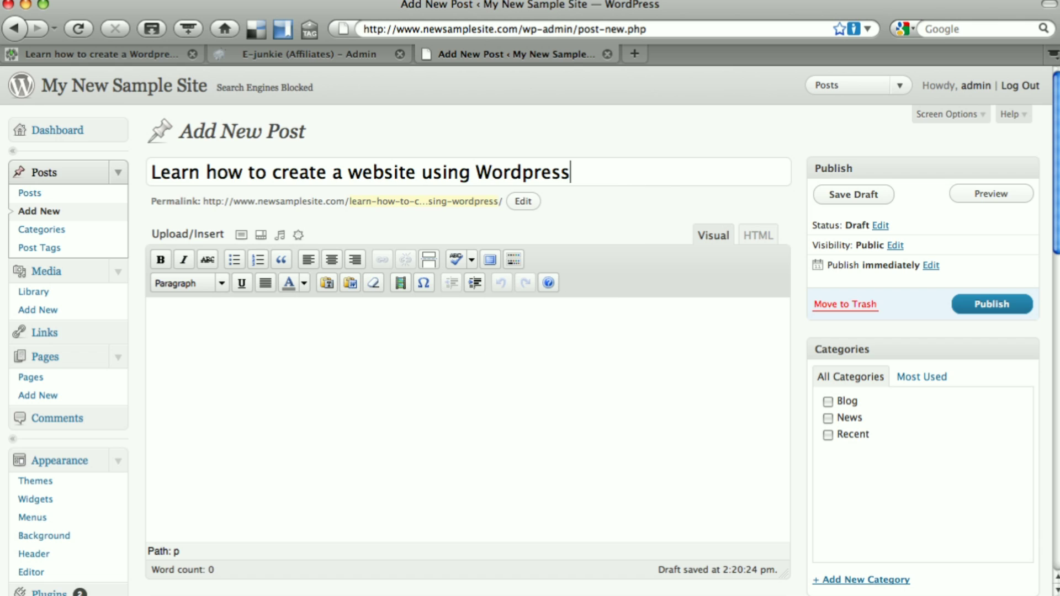
# - Paste the same sentence into the body, add a blank line, and switch to HTML
pyautogui.click(327, 319)
pyautogui.rightClick(327, 319)
pyautogui.click(358, 385)
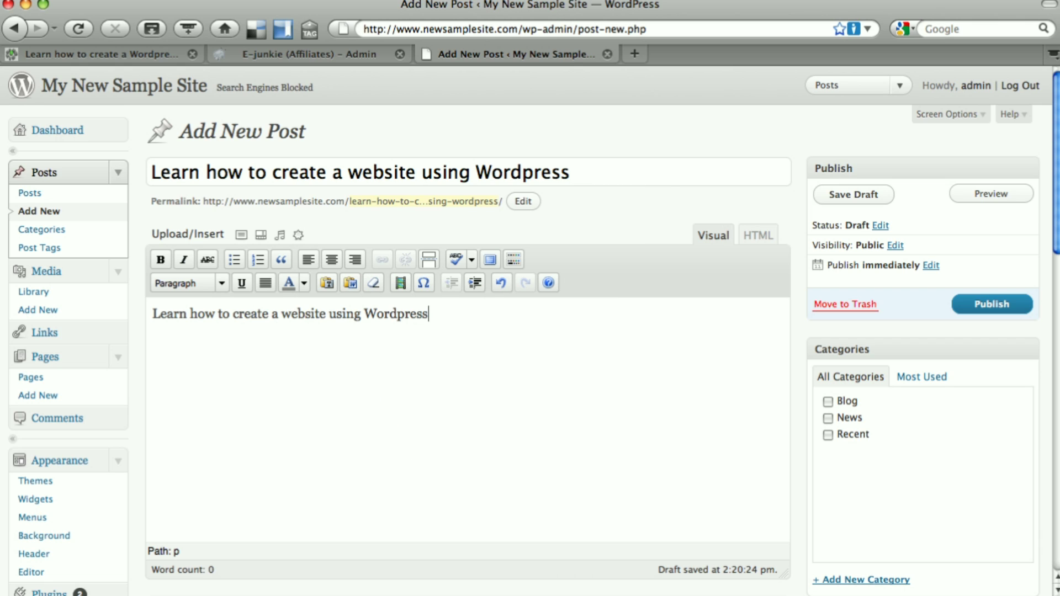
pyautogui.press('Return')
pyautogui.press('Return')
pyautogui.click(759, 235)
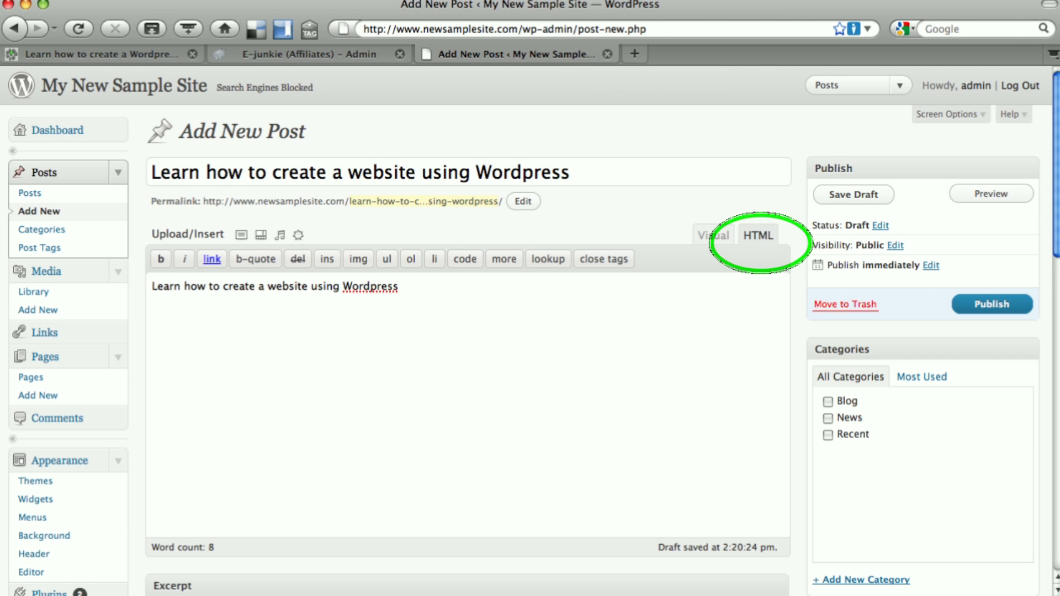
# - Copy the E-junkie hop link code and paste it into the post's HTML
pyautogui.hotkey('ctrl', 'pageup')
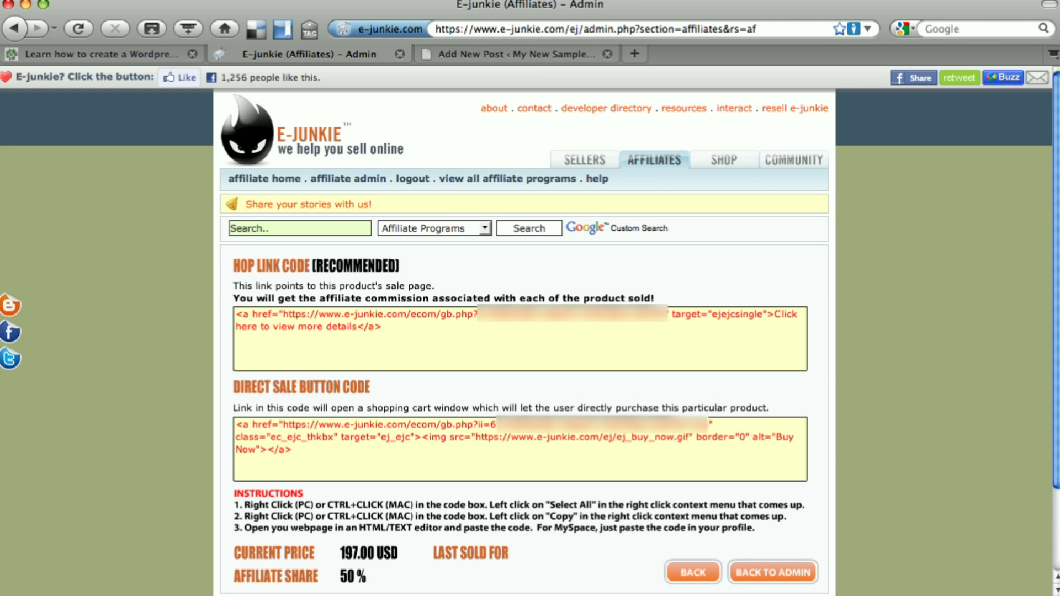
pyautogui.moveTo(383, 326); pyautogui.dragTo(235, 314)
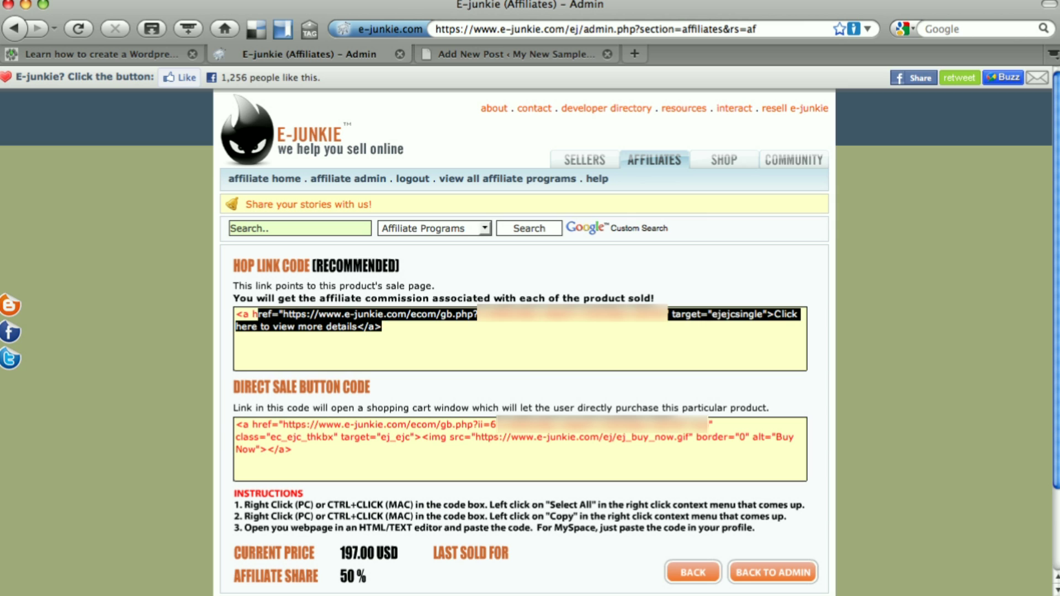
pyautogui.rightClick(272, 312)
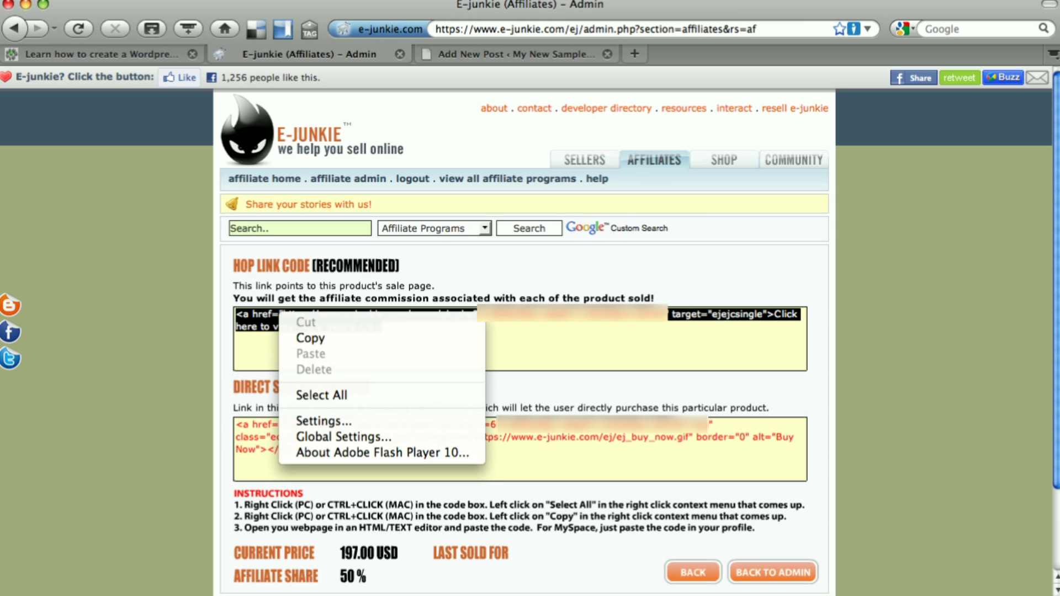
pyautogui.click(309, 339)
pyautogui.hotkey('ctrl', 'pagedown')
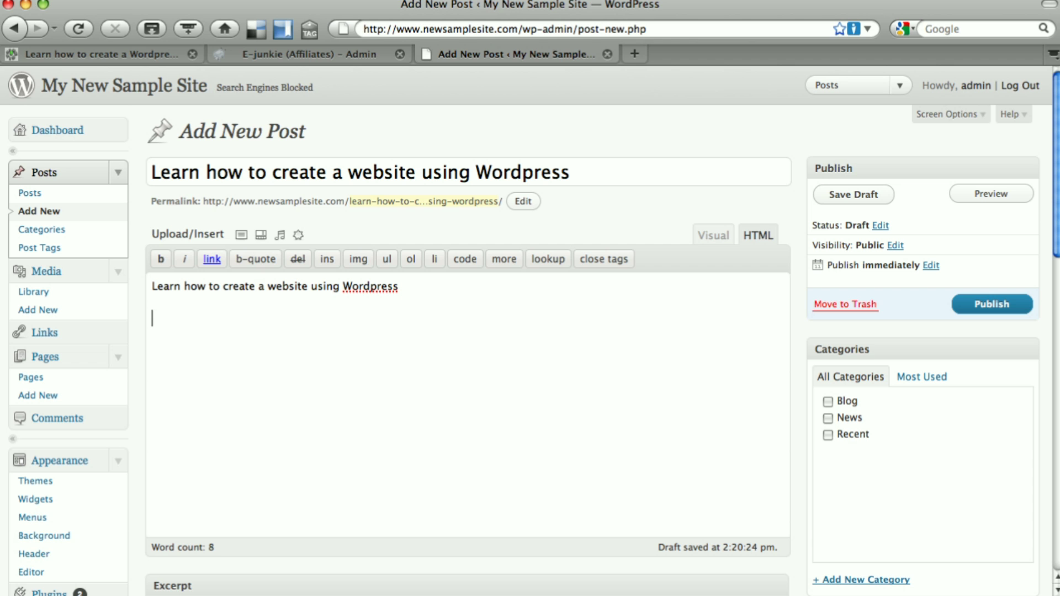
pyautogui.rightClick(377, 325)
pyautogui.click(408, 391)
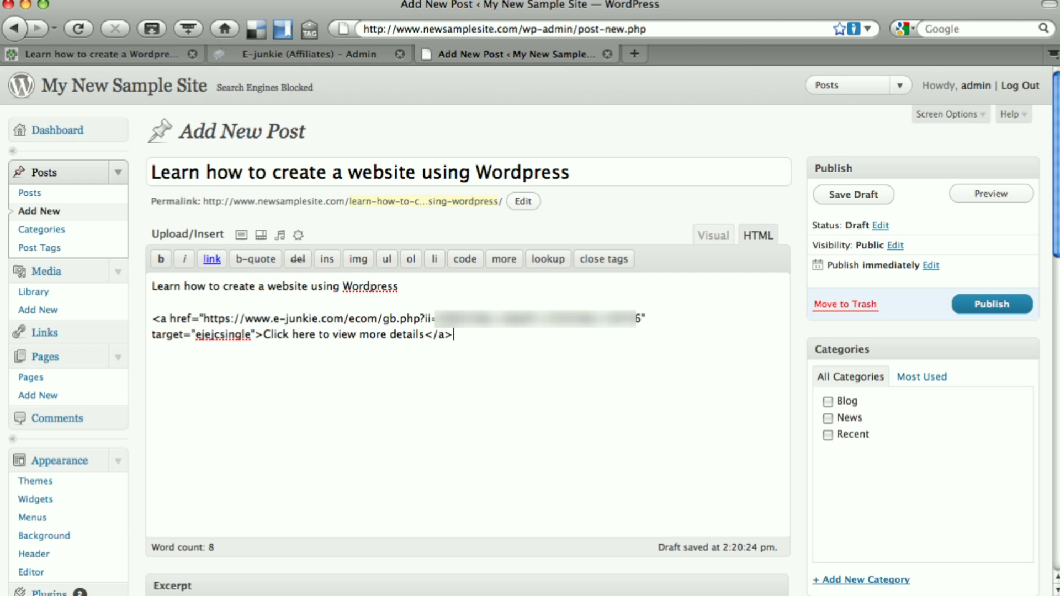
# - Paste the Direct Sale Button Code two lines below the hop link
pyautogui.hotkey('ctrl', 'pageup')
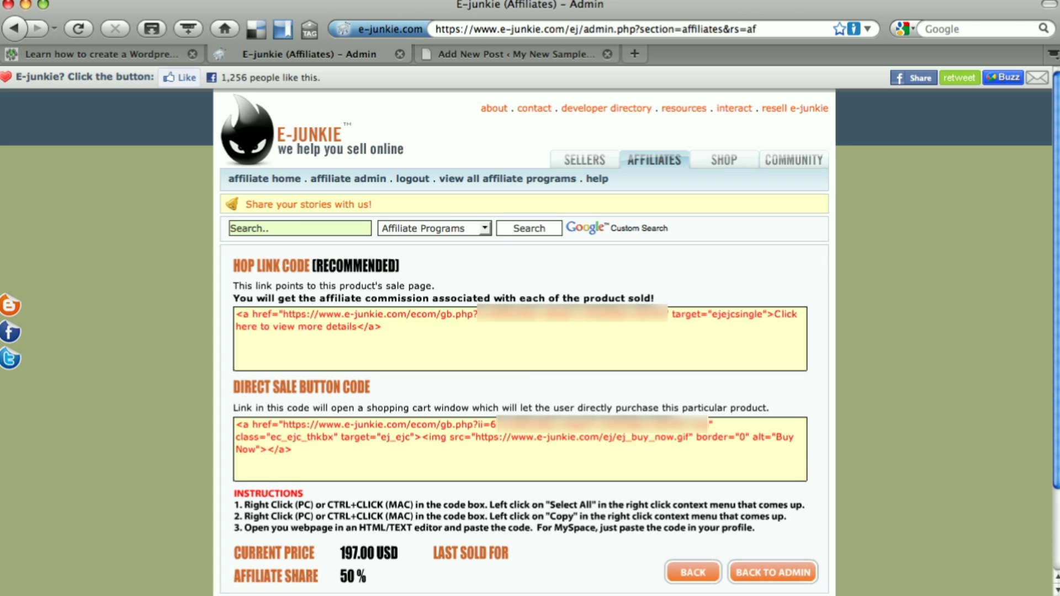
pyautogui.moveTo(291, 449); pyautogui.dragTo(236, 424)
pyautogui.rightClick(257, 429)
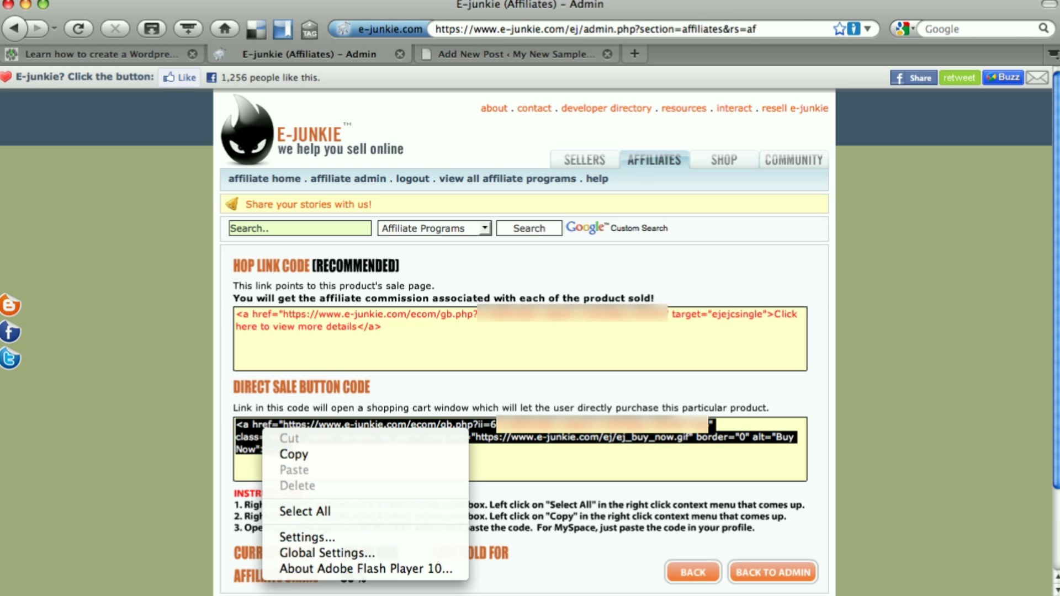
pyautogui.click(298, 455)
pyautogui.hotkey('ctrl', 'pagedown')
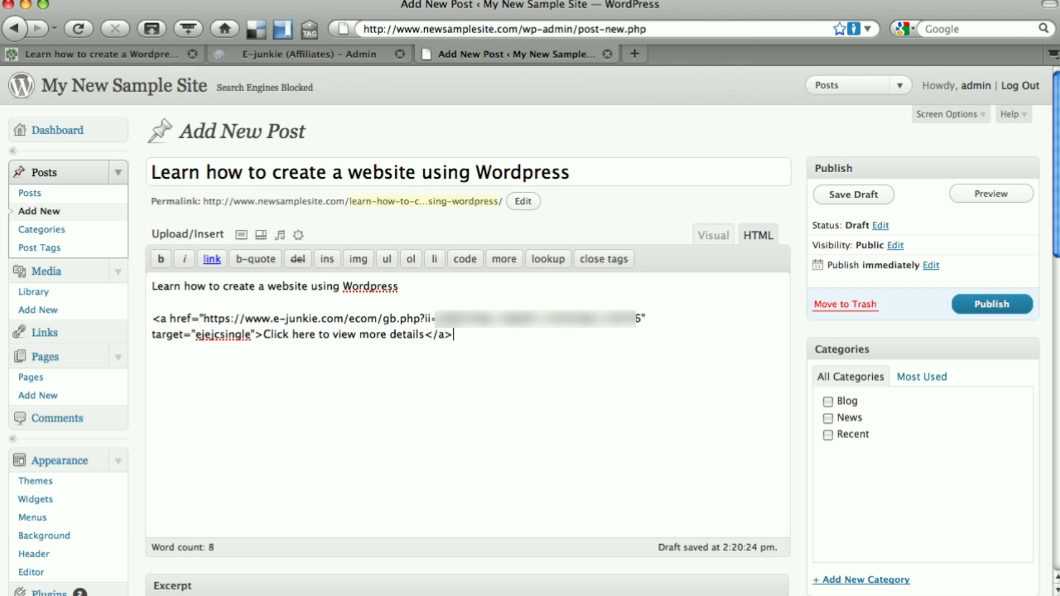
pyautogui.press('Return')
pyautogui.press('Return')
pyautogui.rightClick(302, 380)
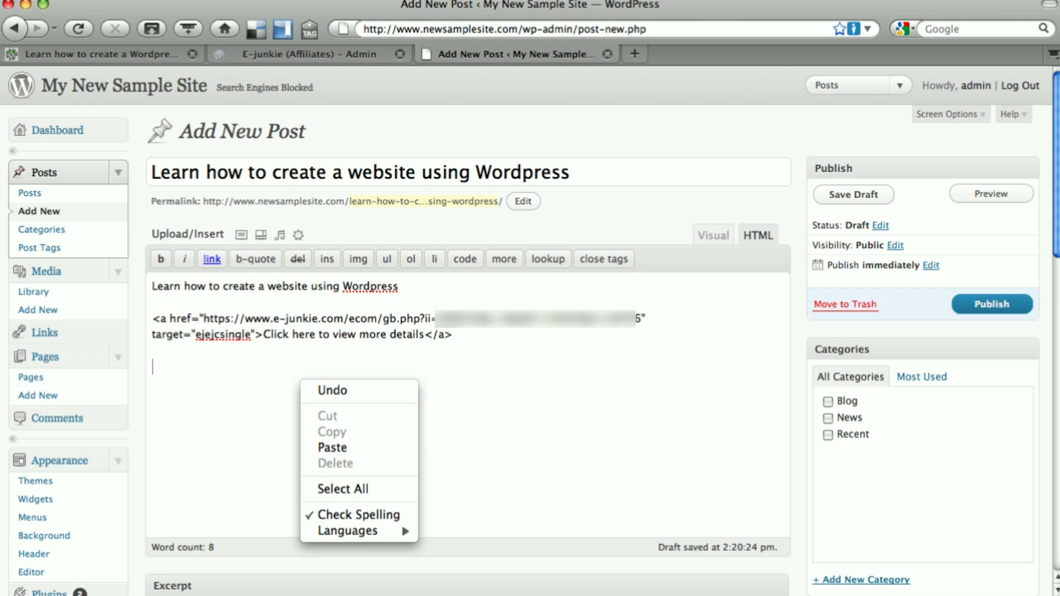
pyautogui.click(332, 447)
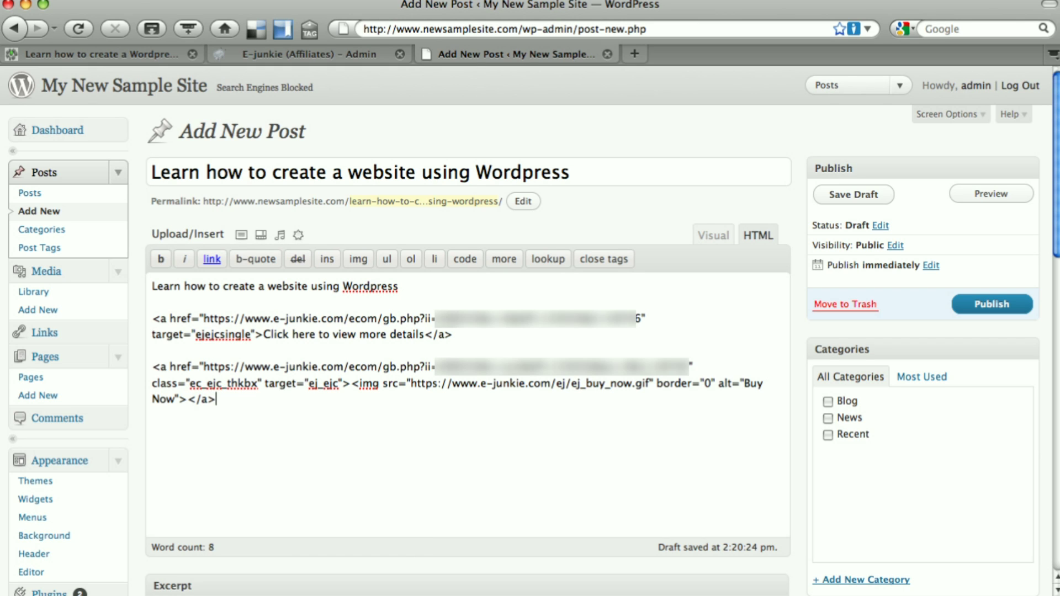
# - Switch the post editor to the Visual tab to see the rendered links
pyautogui.click(713, 235)
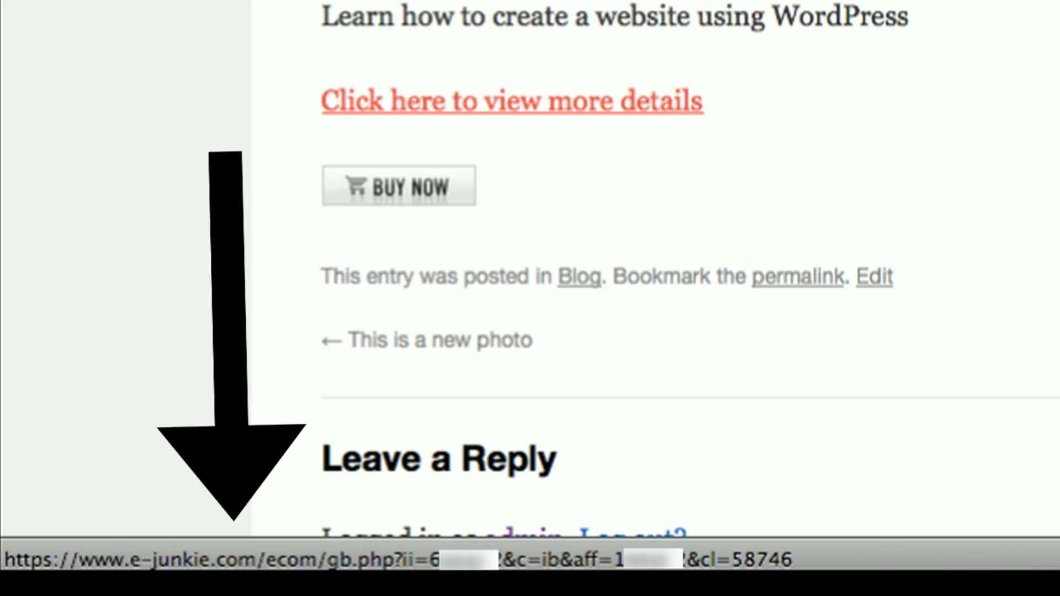
# - Test the Buy Now button's $197 cart, then return to the affiliate code page
pyautogui.click(398, 186)
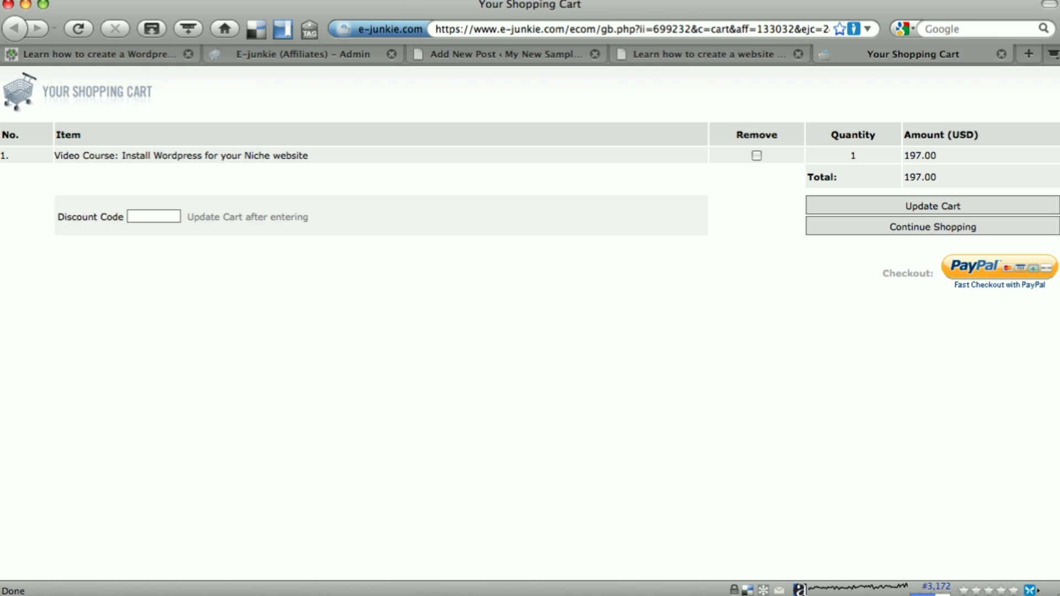
pyautogui.click(623, 55)
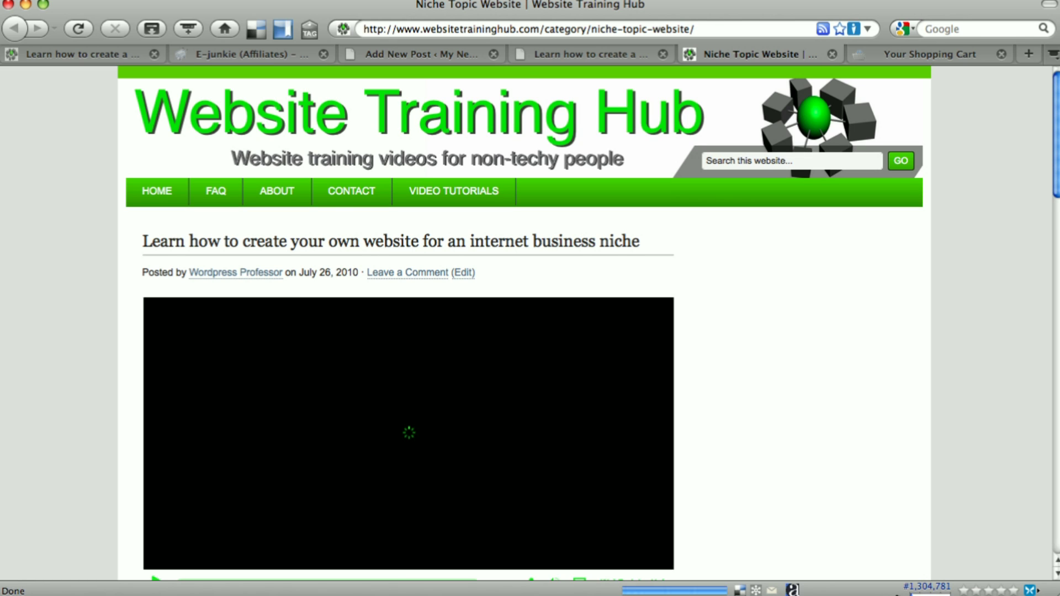
pyautogui.scroll(-1, 530, 331)
pyautogui.scroll(-2, 530, 331)
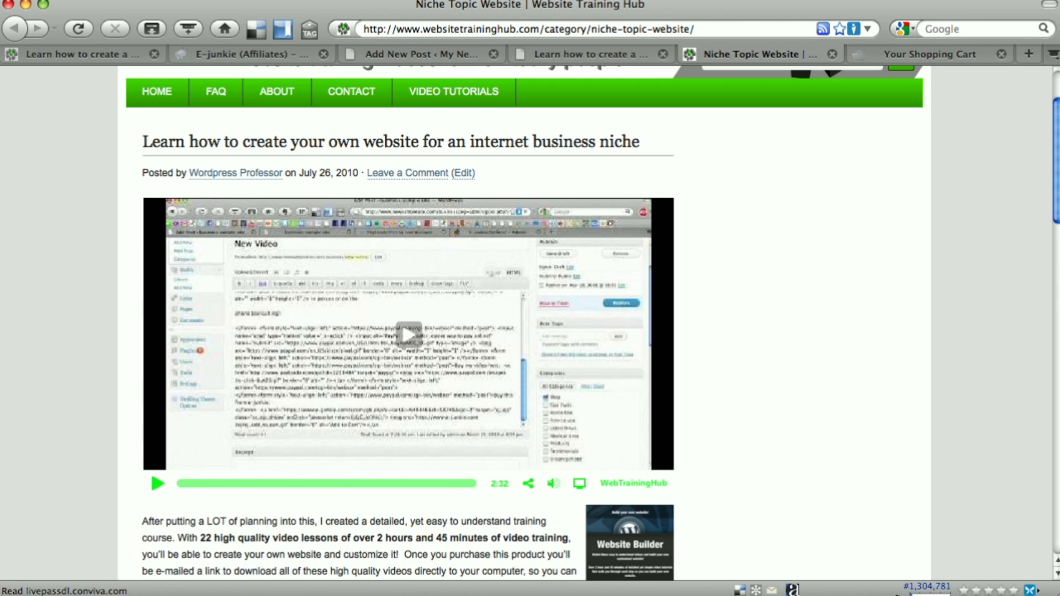
pyautogui.scroll(-5, 530, 332)
pyautogui.scroll(-3, 531, 331)
pyautogui.scroll(10, 530, 331)
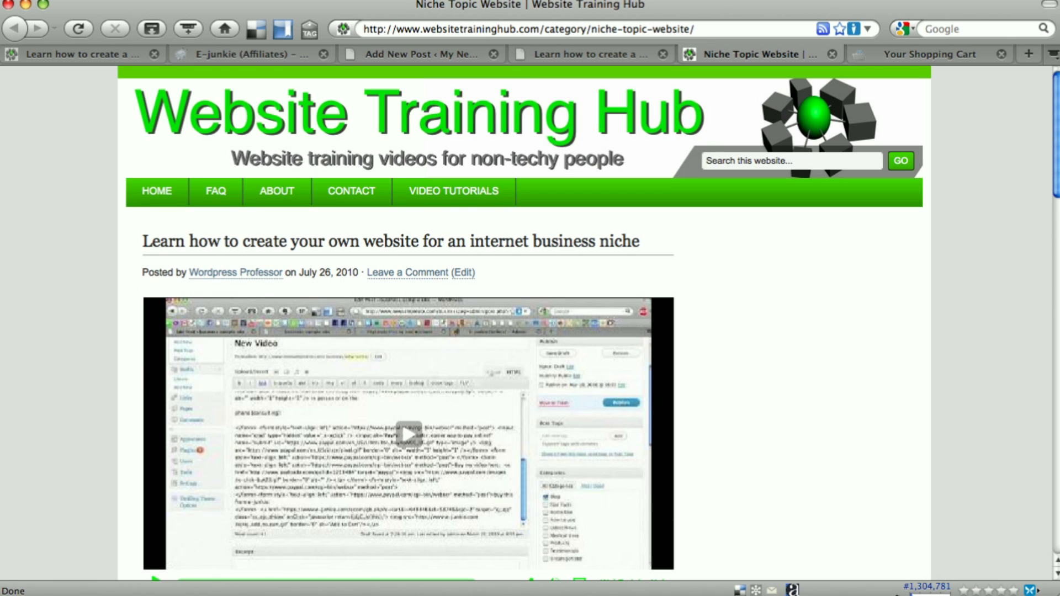
pyautogui.press('super+2')
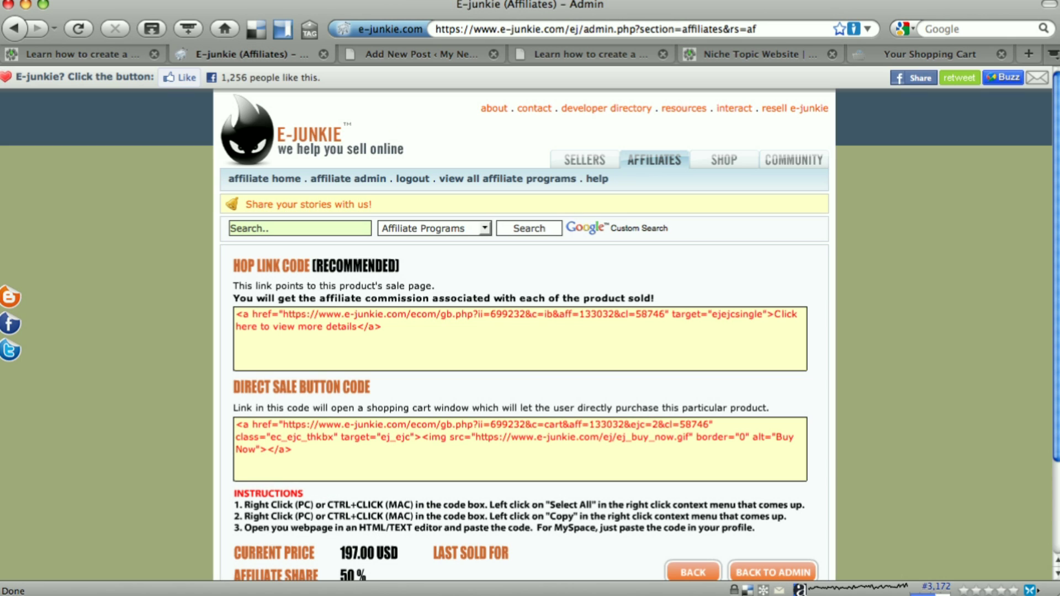
pyautogui.scroll(-2, 531, 331)
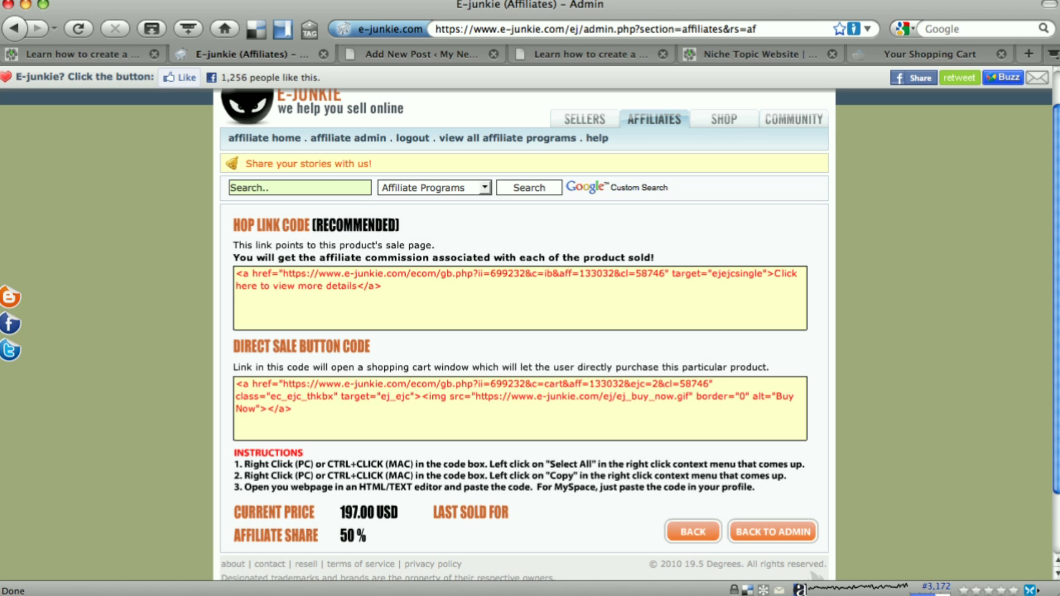
# - Bring up the WordPress post preview showing the E-junkie details link and Buy Now button
pyautogui.press('super+4')
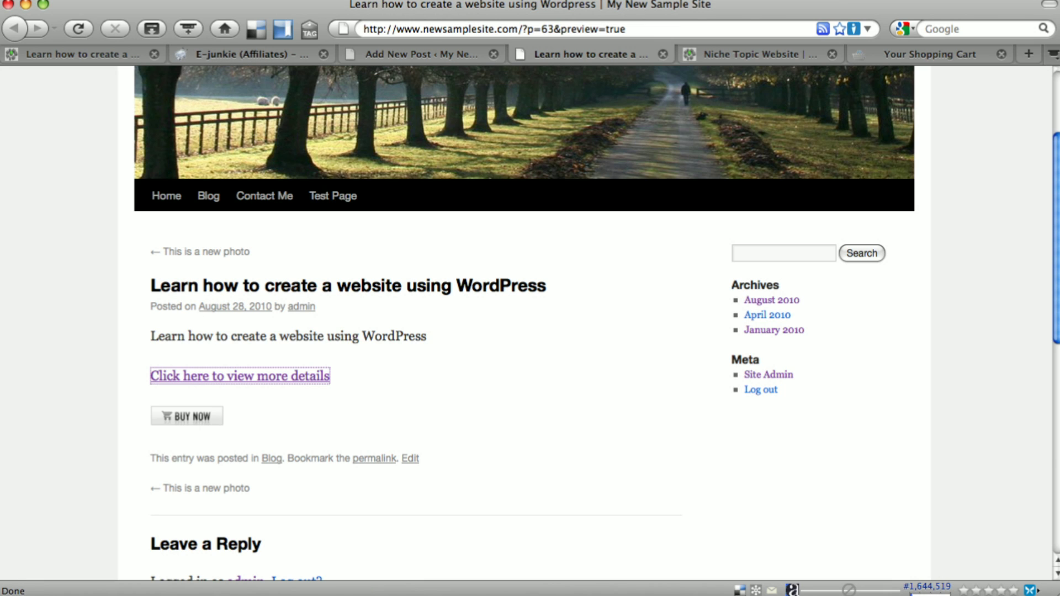
# - Select the affiliate ID on the E-junkie affiliate page to compare with the post link
pyautogui.press('super+2')
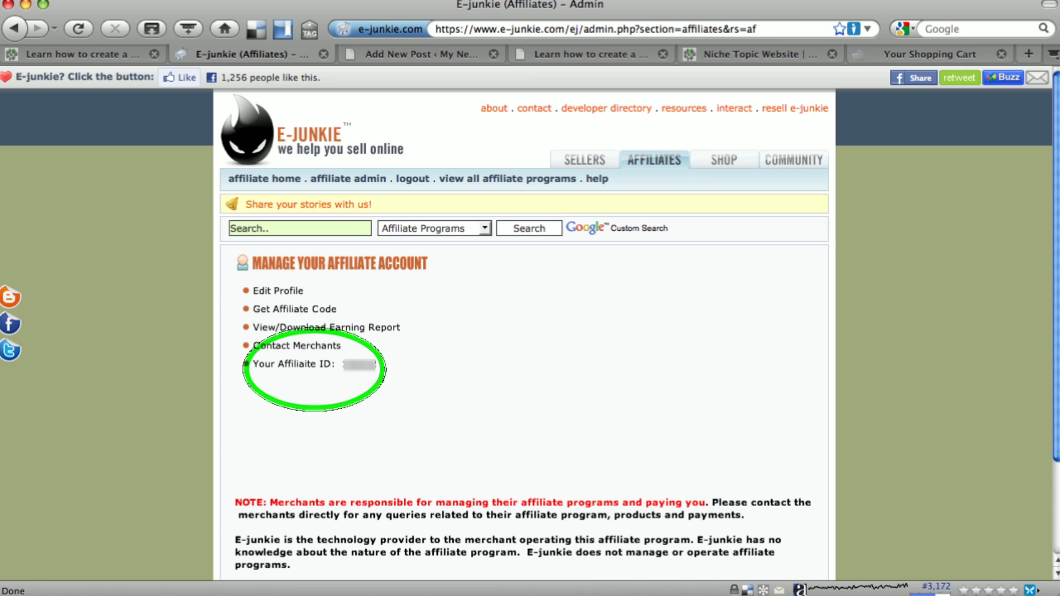
pyautogui.doubleClick(358, 365)
pyautogui.click(419, 54)
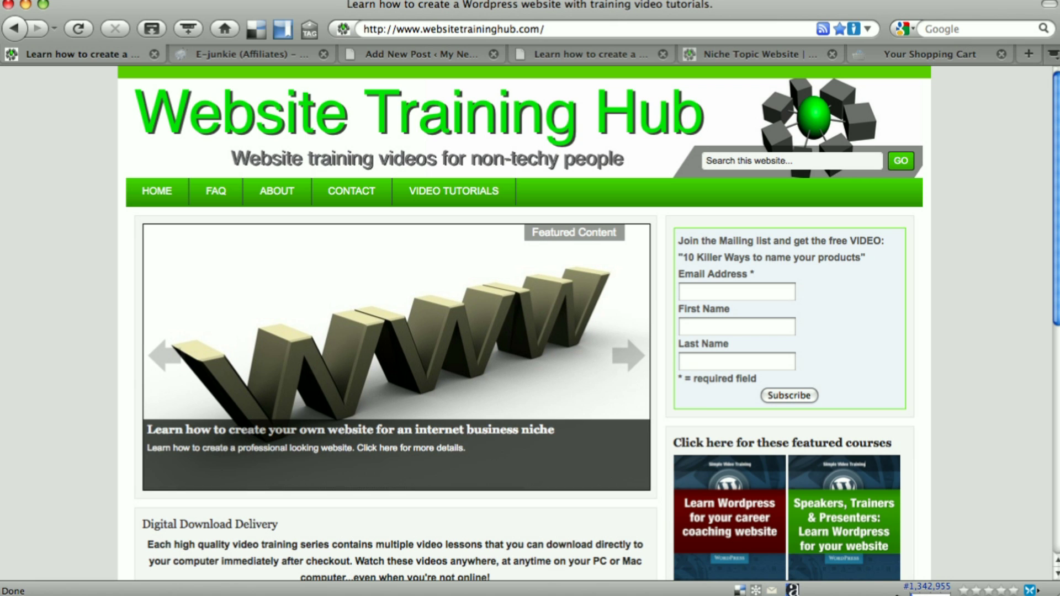
pyautogui.scroll(-3, 530, 323)
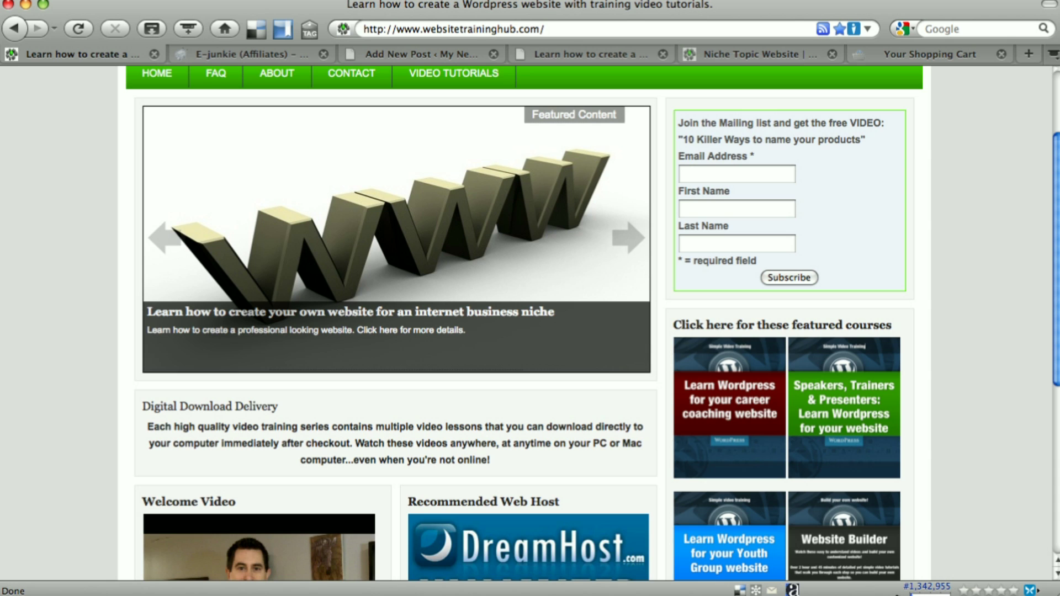
pyautogui.scroll(3, 530, 323)
pyautogui.scroll(-1, 530, 332)
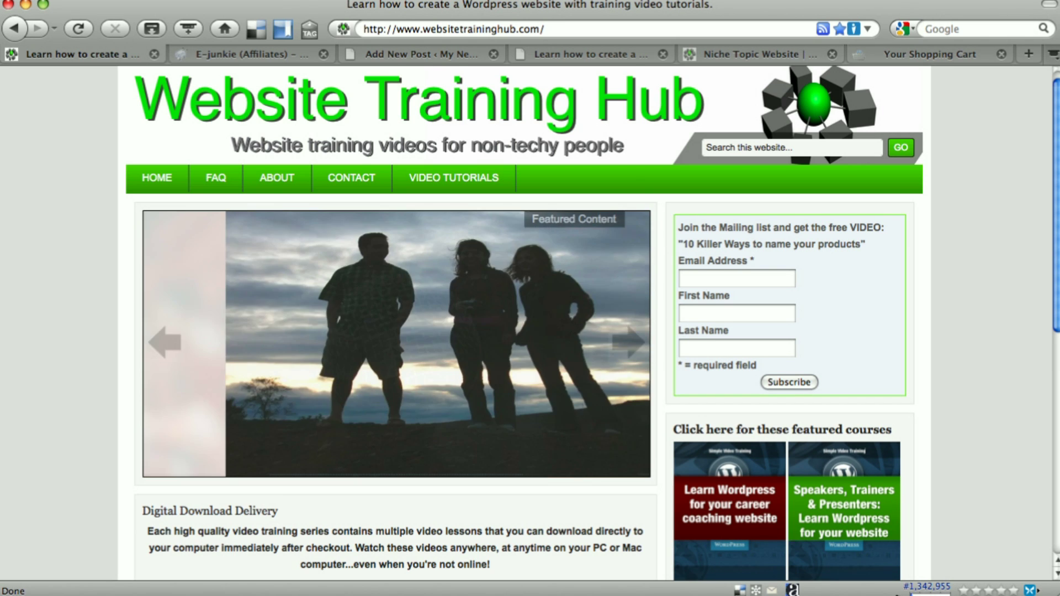
pyautogui.scroll(-1, 530, 331)
pyautogui.scroll(-3, 531, 331)
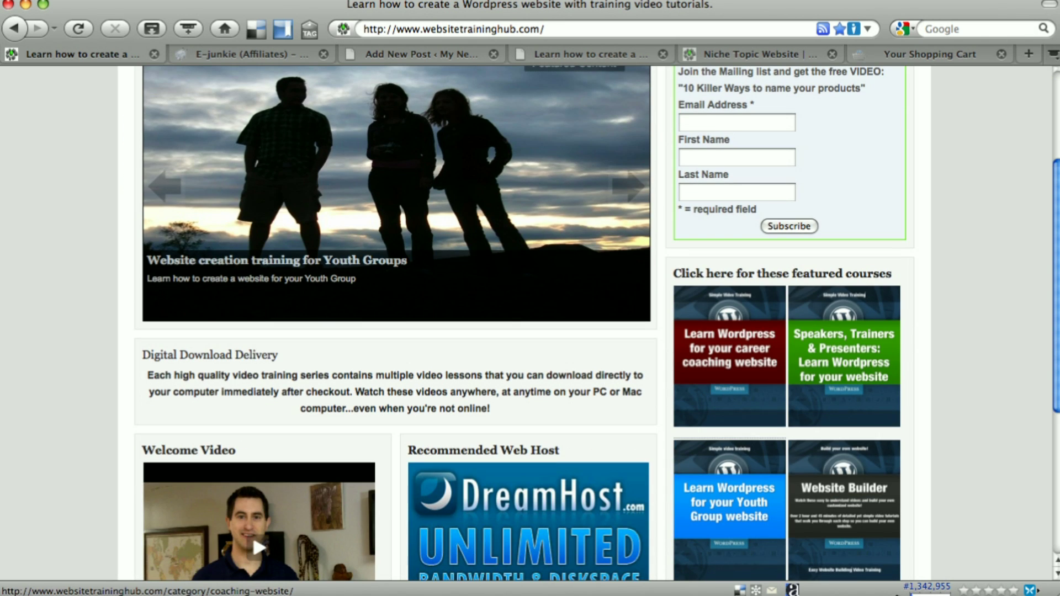
pyautogui.rightClick(740, 359)
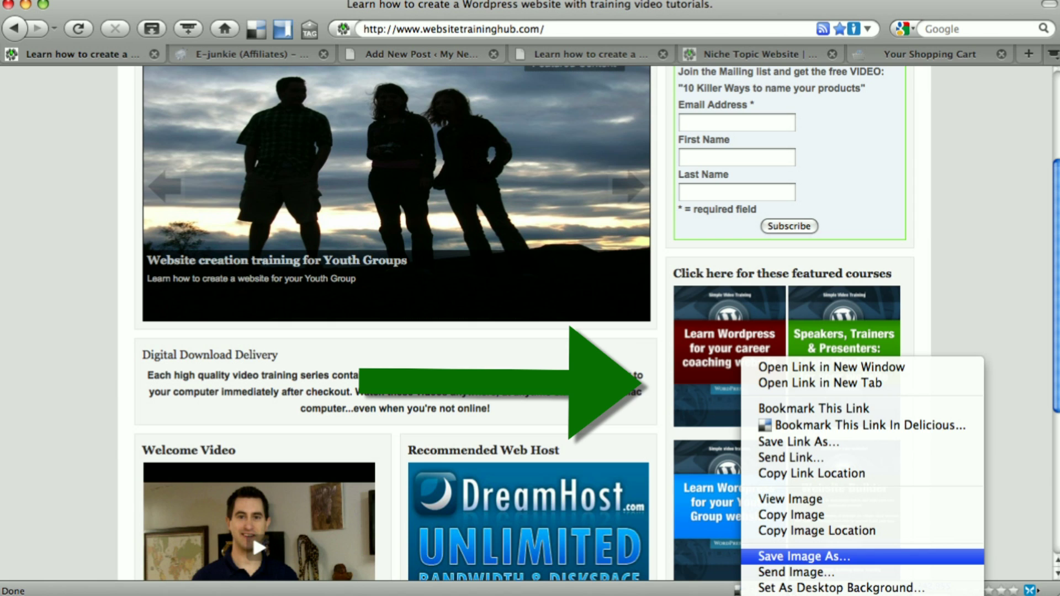
pyautogui.press('Return')
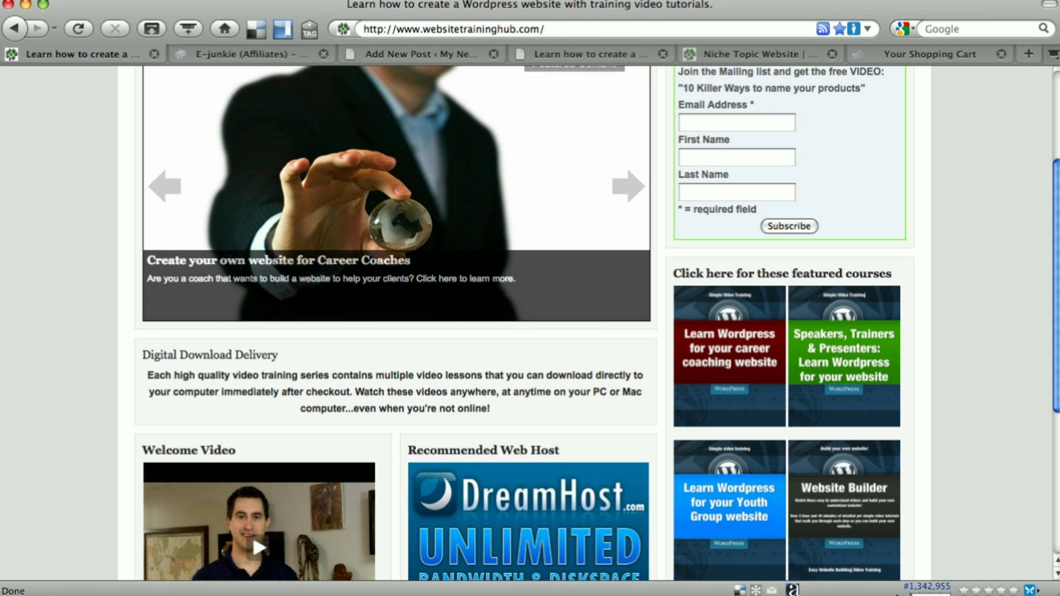
pyautogui.scroll(4, 530, 331)
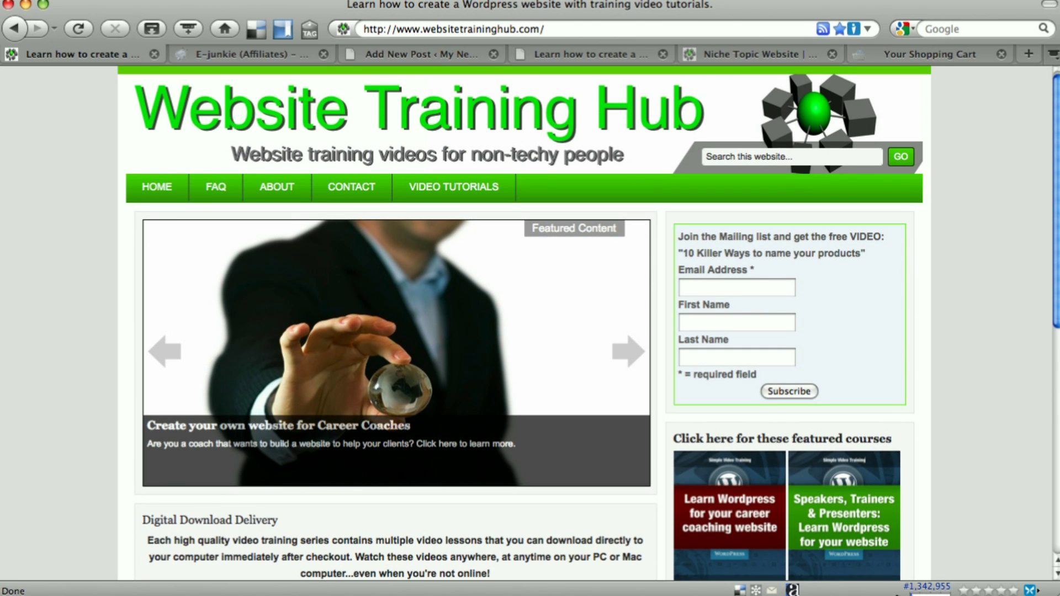